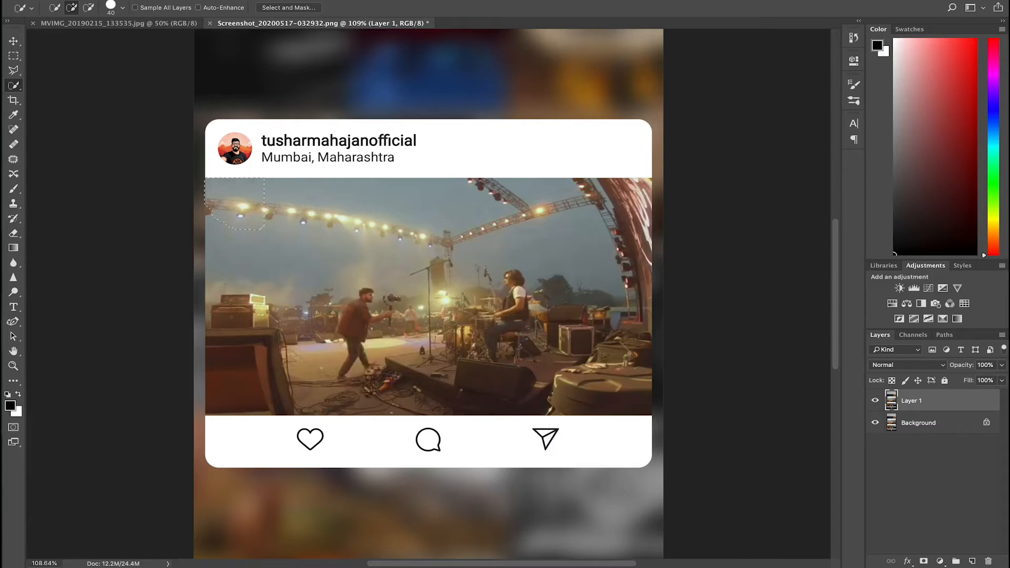
- Quick-select the whole concert photo in the post card, subtracting the blurred strip on its right and adding its missing lower right corner
click(89, 7)
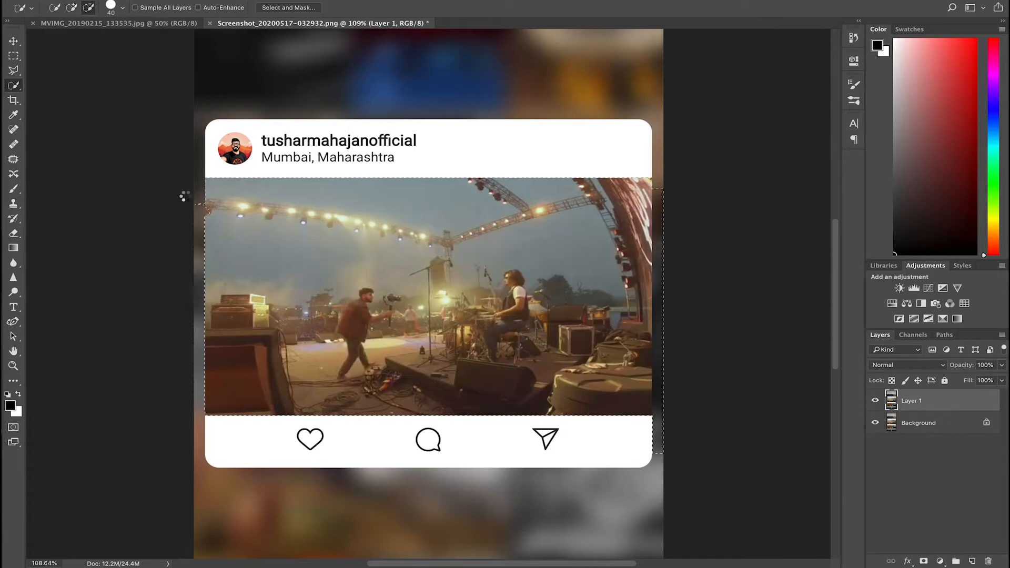
drag(669, 217, 666, 355)
scroll(681, 309, up, 3)
click(71, 7)
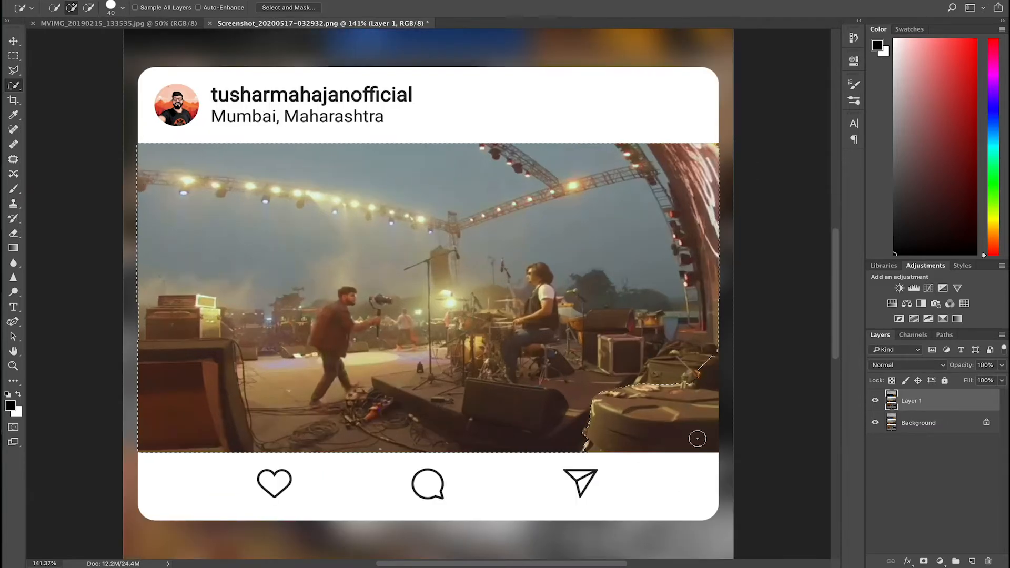
scroll(698, 442, down, 3)
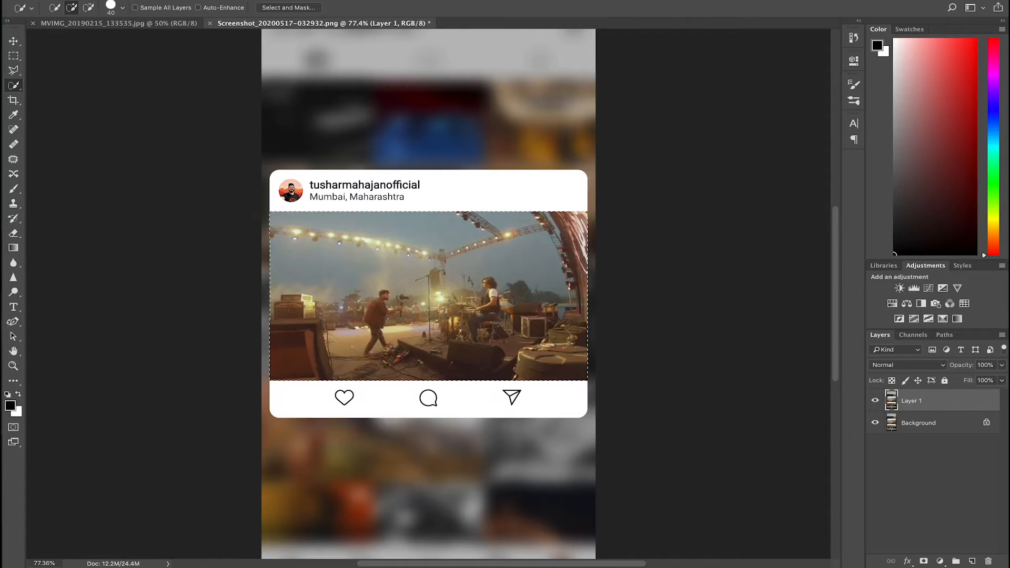
- Invert the selection and copy everything outside the concert photo to a new layer
right_click(403, 247)
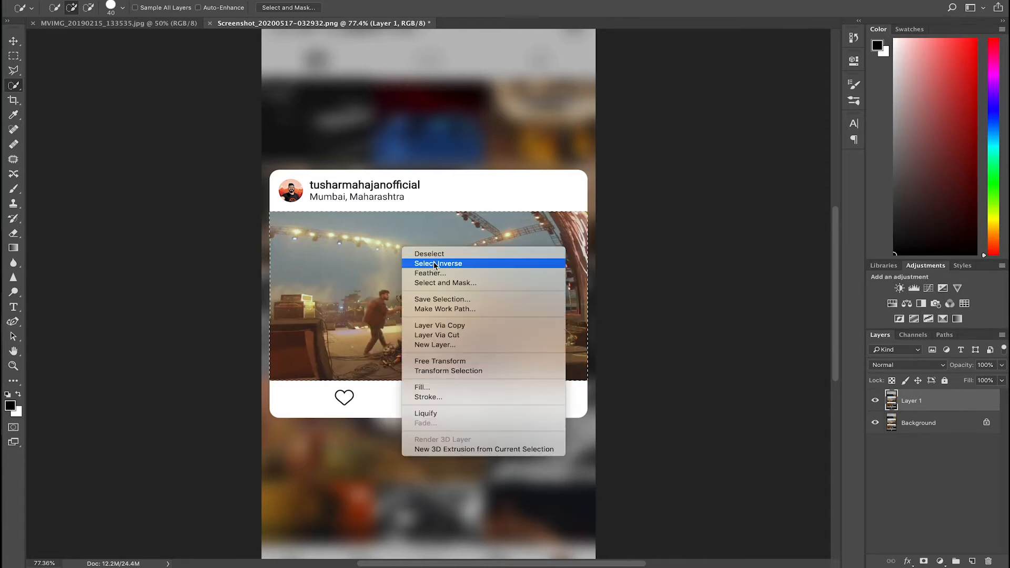
click(435, 264)
key(ctrl+j)
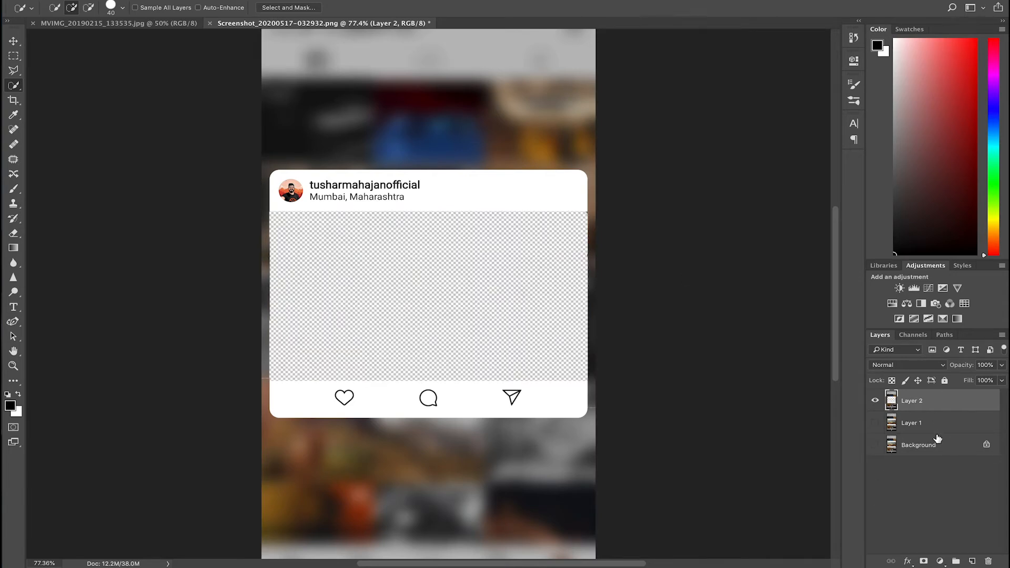
- Delete the Background and Layer 1 layers and rename the remaining layer ss
click(918, 449)
key(Delete)
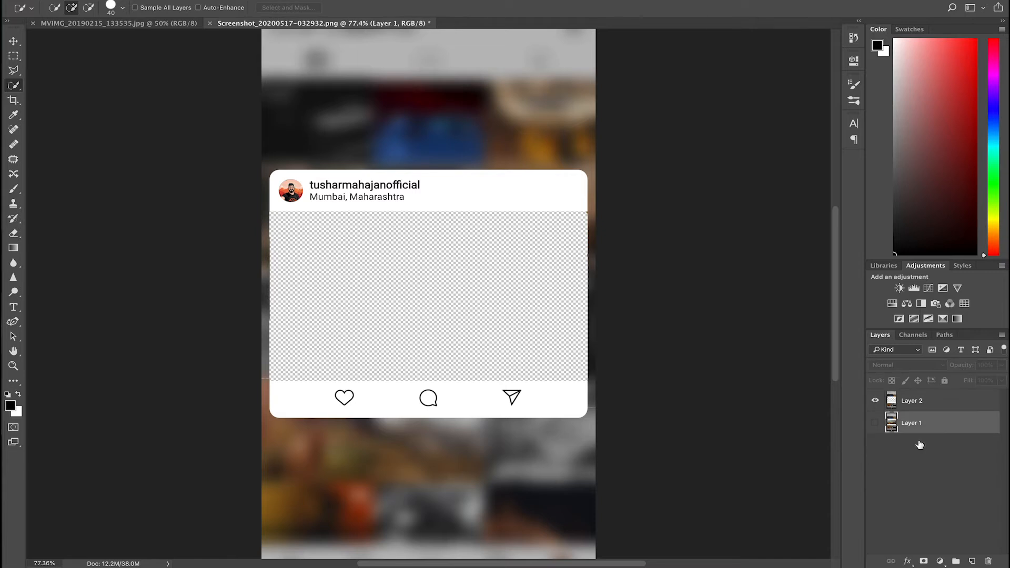
key(Delete)
key(v)
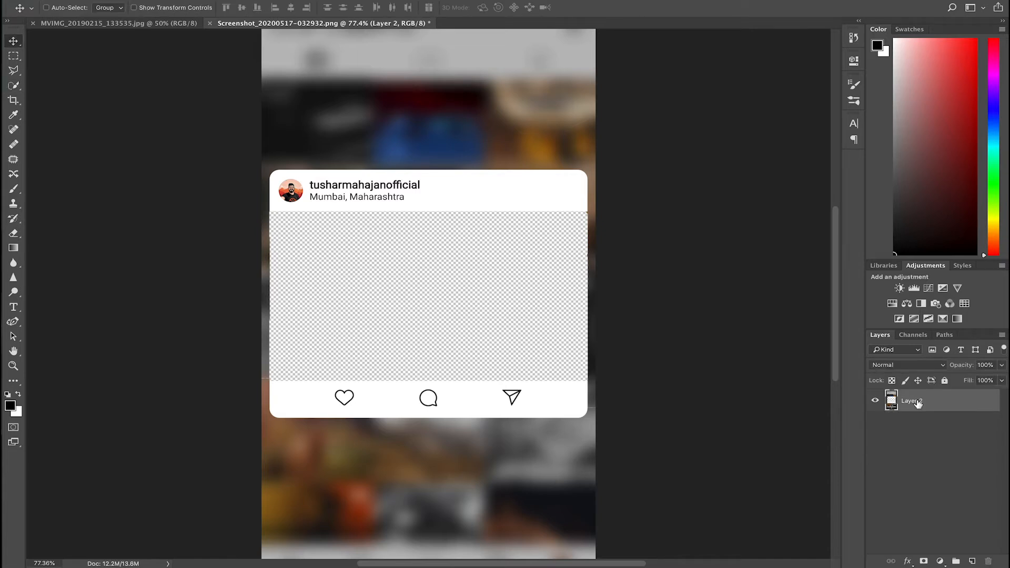
text(ss)
key(Return)
- Copy the insect photo into the screenshot document as a layer named insect, placed beneath the ss layer
click(186, 23)
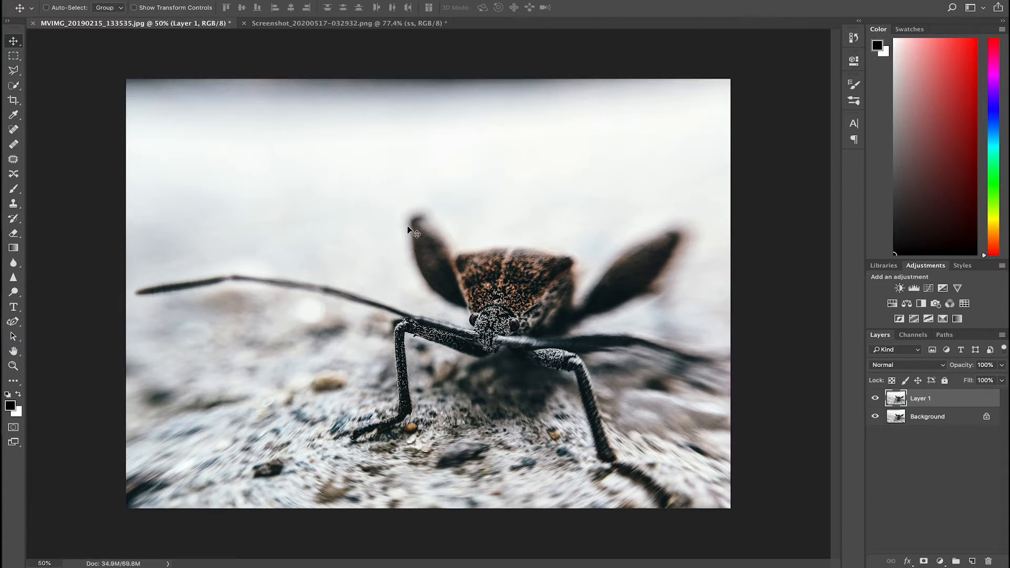
key(ctrl+v)
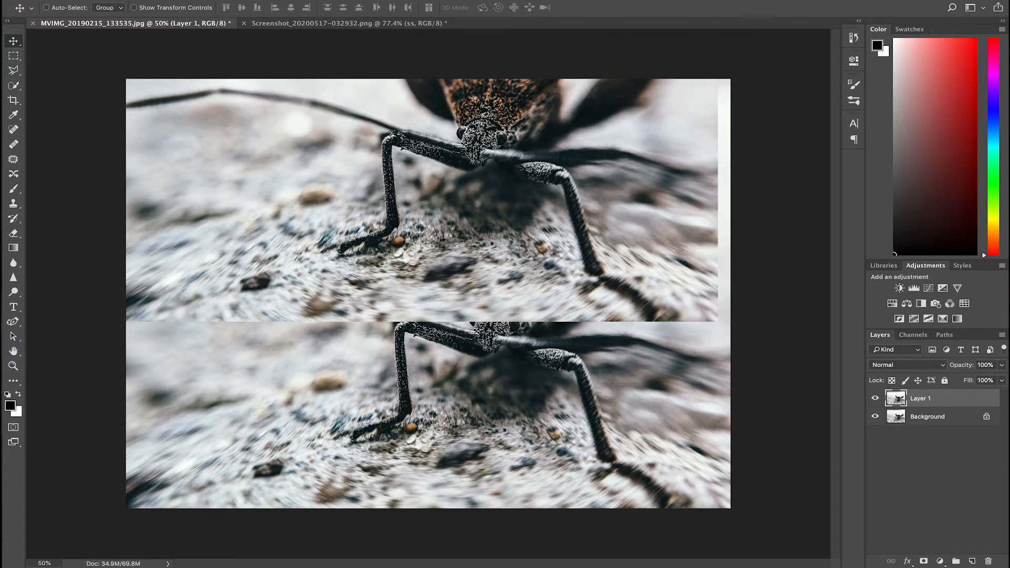
click(382, 24)
key(ctrl+v)
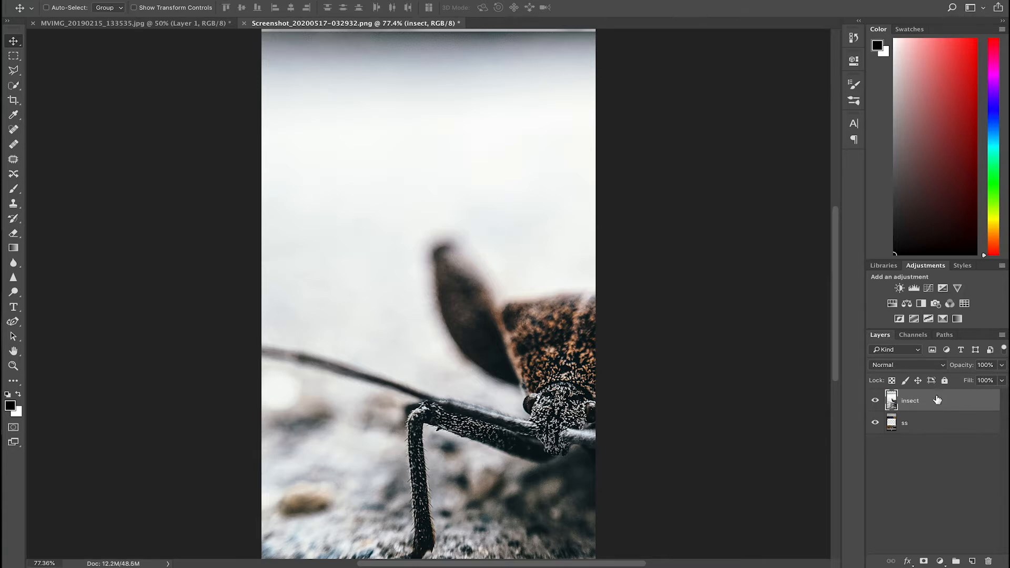
drag(938, 401, 939, 451)
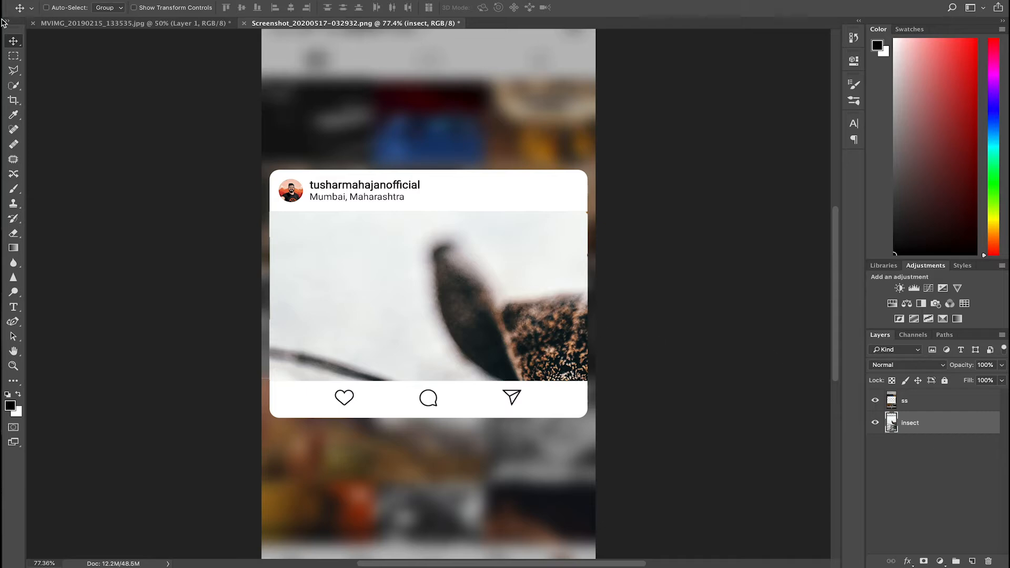
- Scale down and reposition the insect photo so its head and front legs show through the post card's opening
drag(315, 204, 318, 177)
drag(433, 310, 452, 294)
scroll(450, 292, down, 5)
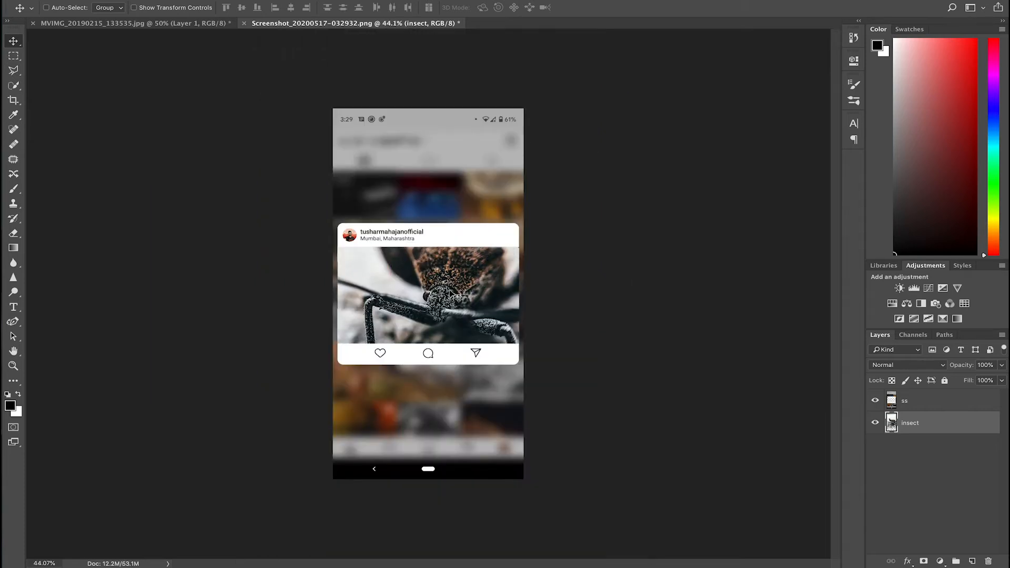
- Add a layer mask to the ss layer and ready the Brush tool with black as foreground color
click(913, 407)
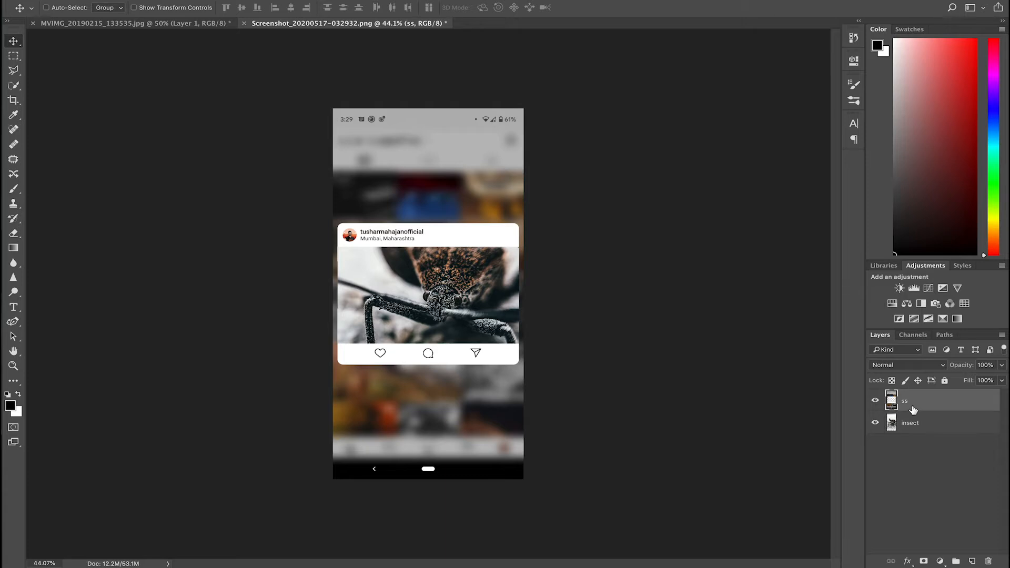
click(923, 562)
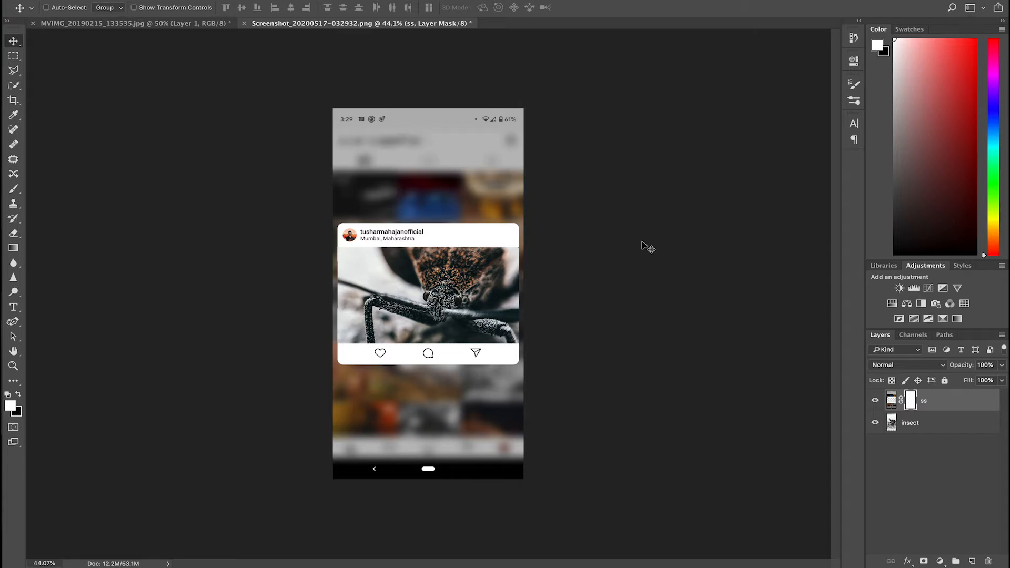
scroll(340, 153, up, 8)
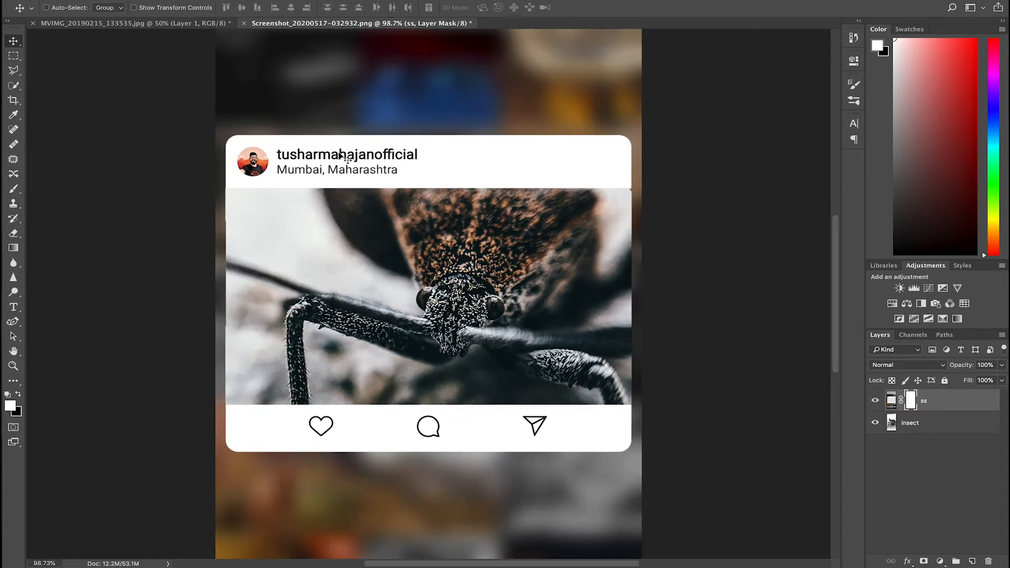
scroll(340, 153, down, 3)
scroll(339, 153, up, 4)
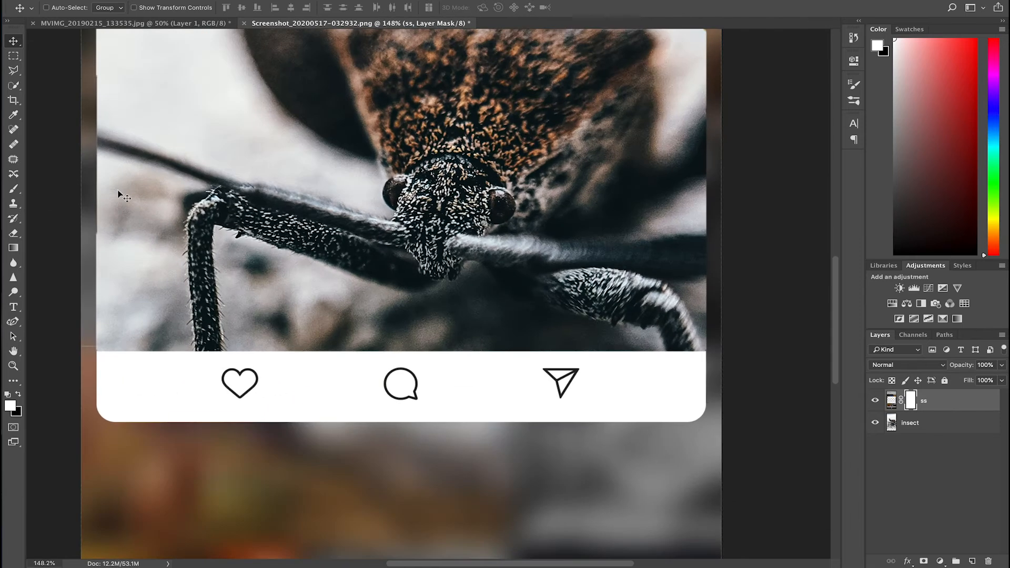
click(16, 191)
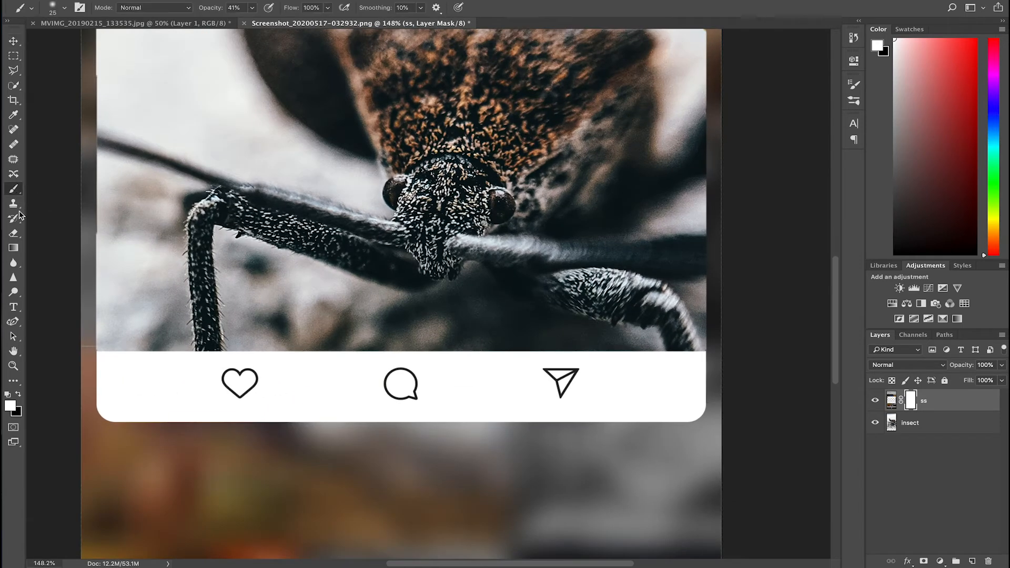
click(19, 396)
- Reveal the left front leg and foot over the card's footer on the mask, with brush opacity 100% and size 90
drag(207, 348, 208, 375)
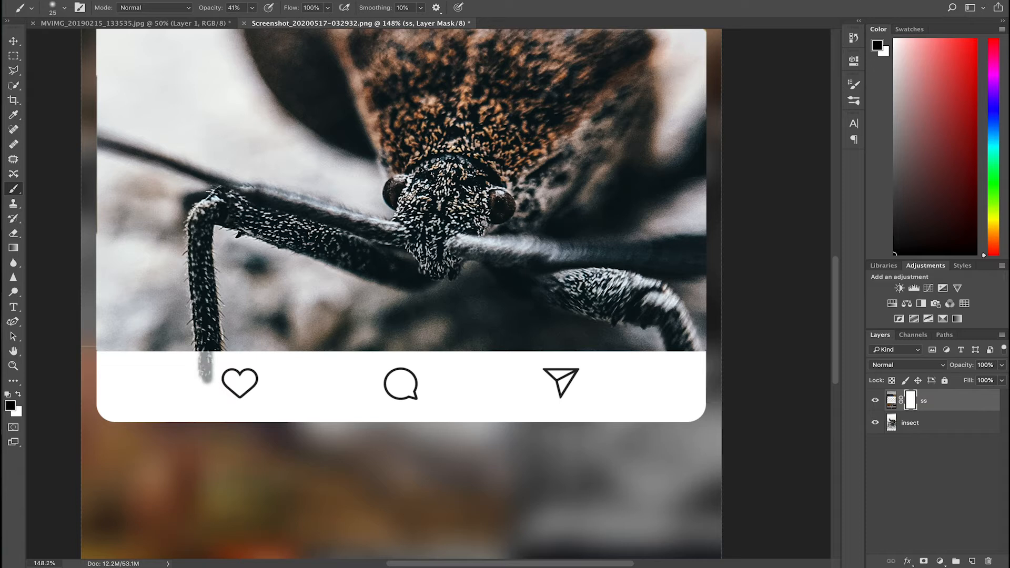
click(252, 8)
drag(251, 23, 373, 25)
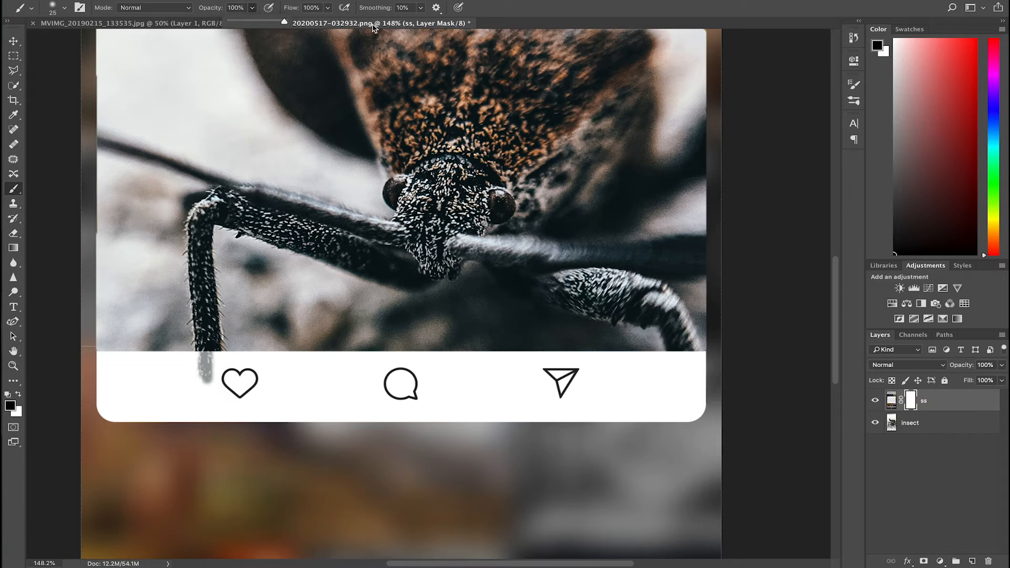
mouse_move(216, 359)
mouse_down()
mouse_move(214, 393)
mouse_move(206, 347)
mouse_move(214, 380)
mouse_move(221, 374)
mouse_move(210, 341)
mouse_move(222, 383)
mouse_move(203, 326)
mouse_move(229, 404)
mouse_move(225, 349)
mouse_move(221, 387)
mouse_move(204, 379)
mouse_move(201, 401)
mouse_move(217, 437)
mouse_up()
key(bracketright)
key(bracketright)
key(bracketright)
key(bracketright)
key(bracketright)
key(bracketright)
key(bracketright)
key(bracketright)
key(bracketright)
mouse_move(208, 365)
mouse_down()
mouse_move(208, 477)
mouse_move(305, 456)
mouse_up()
drag(294, 458, 184, 473)
scroll(402, 457, up, 8)
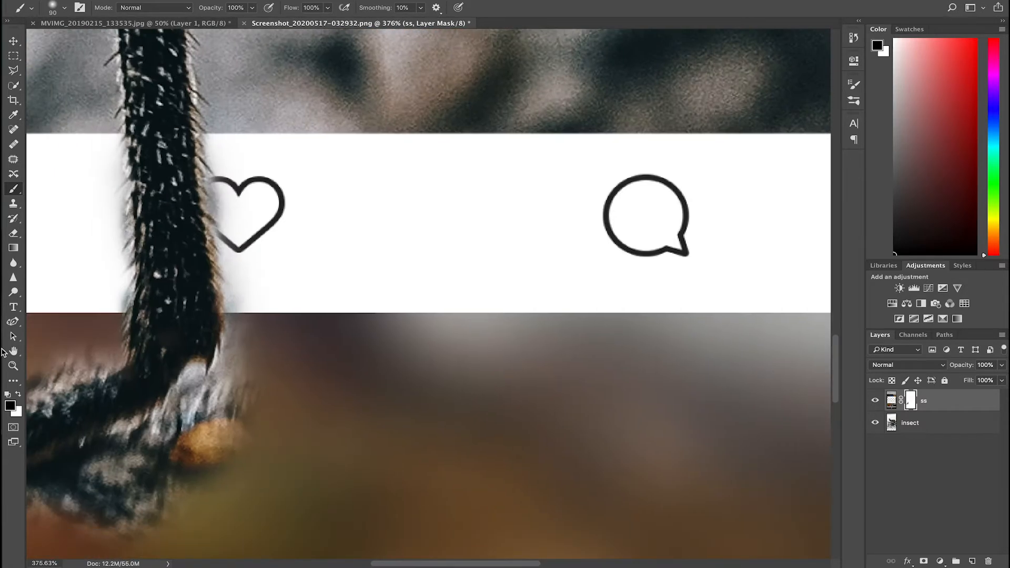
- Paint the mask white around the left front leg and foot, with the brush size reduced to 60, to restore the surrounding screenshot
click(19, 395)
click(19, 395)
click(17, 396)
mouse_move(248, 137)
mouse_down()
mouse_move(263, 332)
mouse_move(176, 473)
mouse_up()
key([)
key([)
key([)
drag(176, 472, 322, 411)
drag(158, 447, 398, 353)
drag(295, 378, 179, 413)
drag(158, 295, 424, 239)
drag(422, 203, 482, 473)
scroll(137, 291, down, 5)
- Reveal the right front leg over the card's footer and blurred background on the mask, restoring the screenshot along its edges
key(x)
mouse_move(169, 384)
mouse_down()
mouse_move(167, 430)
mouse_move(170, 384)
mouse_up()
key(x)
drag(538, 523, 25, 402)
key(x)
mouse_move(465, 295)
mouse_down()
mouse_move(507, 384)
mouse_move(513, 463)
mouse_up()
drag(547, 557, 528, 342)
scroll(424, 293, up, 3)
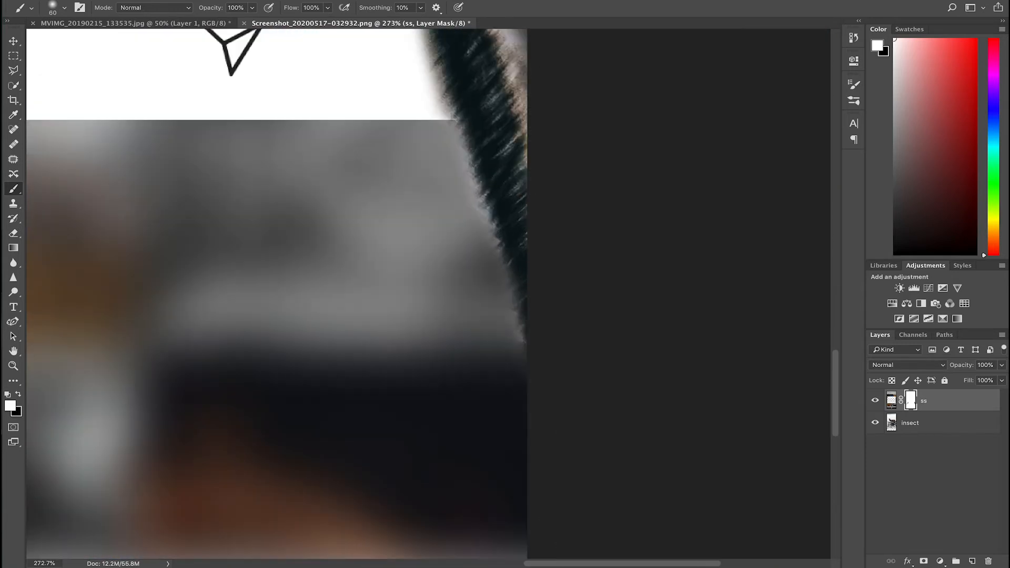
drag(557, 149, 579, 396)
scroll(579, 397, down, 5)
drag(429, 221, 587, 474)
- Reveal the antenna beyond the card's left edge on the mask and touch up its outline with small strokes
key(x)
scroll(421, 295, up, 3)
drag(61, 333, 462, 301)
key(x)
key(x)
drag(294, 360, 296, 348)
key(x)
drag(293, 361, 293, 350)
scroll(312, 361, down, 4)
scroll(812, 385, up, 4)
click(891, 400)
click(13, 233)
click(875, 400)
click(875, 401)
click(911, 400)
click(13, 189)
- Brush the mask along the antenna's edge beside the card to clean up its outline
drag(31, 144, 121, 153)
scroll(358, 358, down, 4)
scroll(225, 294, down, 3)
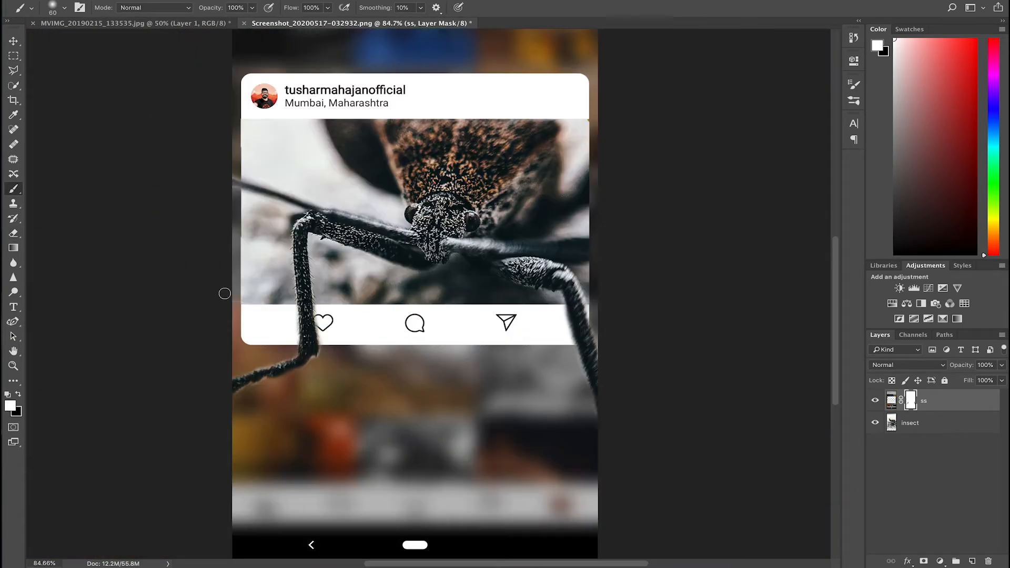
- Reduce the brush to 35 and refine the mask along both sides of the left front leg and its foot joint
scroll(337, 340, up, 8)
key(bracketleft)
key(bracketleft)
key(bracketleft)
key(bracketleft)
drag(205, 113, 217, 371)
drag(217, 371, 265, 233)
drag(237, 431, 228, 547)
key(x)
mouse_move(188, 136)
mouse_down()
mouse_move(149, 126)
mouse_move(120, 368)
mouse_up()
drag(114, 97, 183, 78)
drag(183, 386, 310, 396)
key(x)
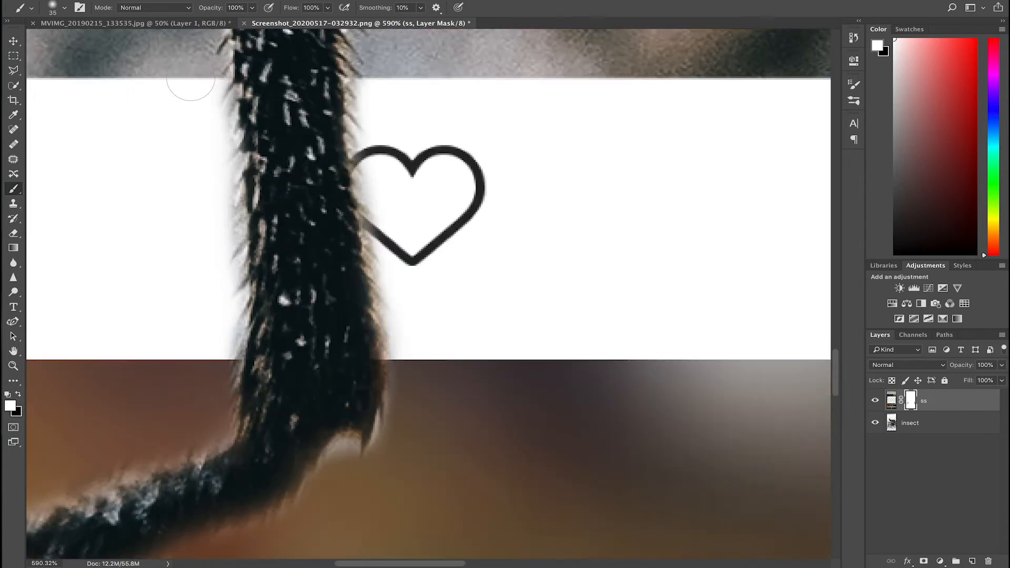
- Reduce the brush to 10 and mask out the pale fringe around the left leg's foot joint and edge
scroll(361, 469, up, 6)
key(bracketleft)
key(bracketleft)
key(bracketleft)
key(bracketleft)
key(bracketleft)
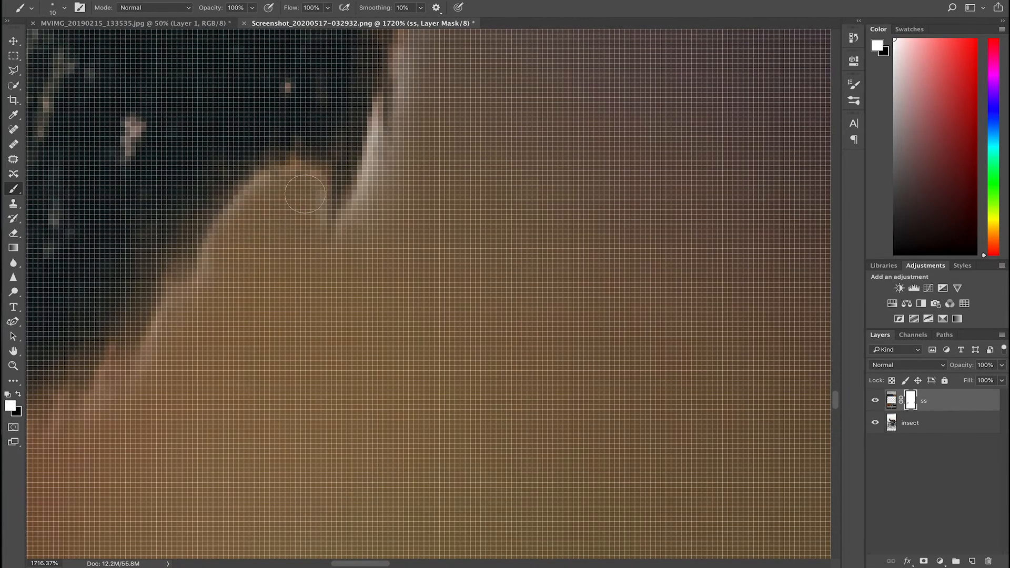
mouse_move(450, 91)
mouse_down()
mouse_move(391, 207)
mouse_move(368, 209)
mouse_up()
scroll(421, 213, down, 4)
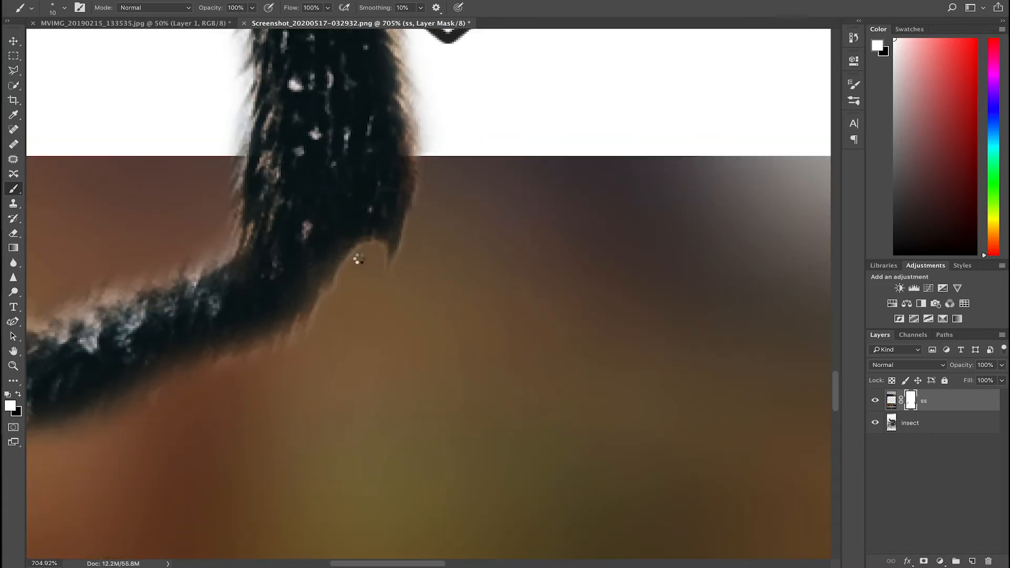
scroll(368, 254, left, 8)
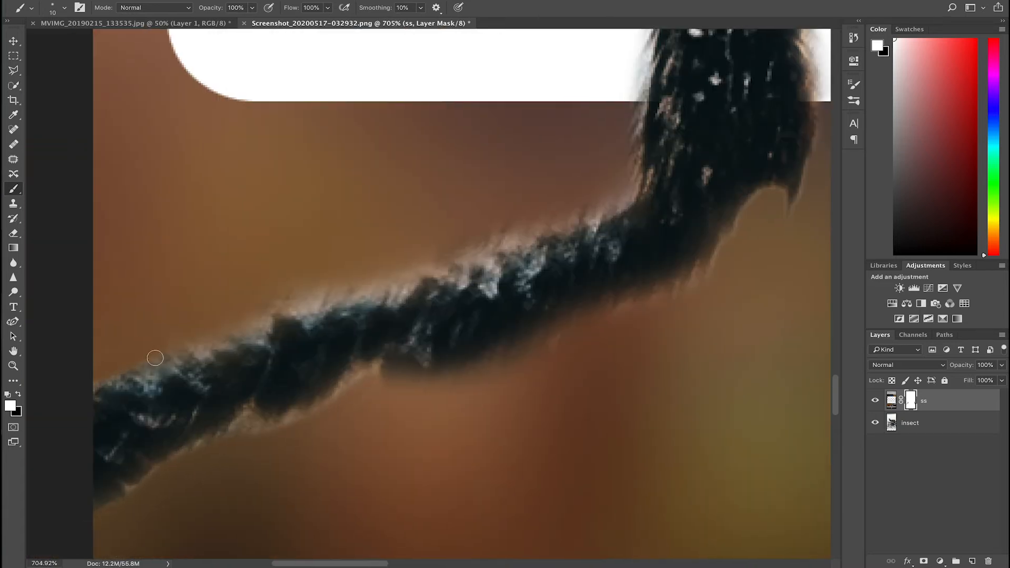
scroll(500, 248, right, 3)
scroll(347, 137, up, 5)
drag(348, 106, 364, 421)
- Reveal the top of the insect's body over the card's white header with a size 100 brush and restore the header above it
scroll(338, 202, down, 4)
scroll(338, 202, right, 10)
scroll(252, 87, left, 10)
scroll(251, 87, up, 5)
scroll(251, 87, down, 9)
scroll(251, 88, up, 14)
scroll(264, 384, right, 4)
key(x)
key(bracketright)
key(bracketright)
key(bracketright)
key(bracketright)
key(bracketright)
key(bracketright)
key(bracketright)
key(bracketright)
key(bracketright)
mouse_move(421, 217)
mouse_down()
mouse_move(600, 241)
mouse_move(732, 214)
mouse_up()
scroll(732, 215, right, 3)
mouse_move(595, 216)
mouse_down()
mouse_move(713, 203)
mouse_move(298, 195)
mouse_up()
key(x)
mouse_move(227, 184)
mouse_down()
mouse_move(264, 167)
mouse_move(737, 186)
mouse_up()
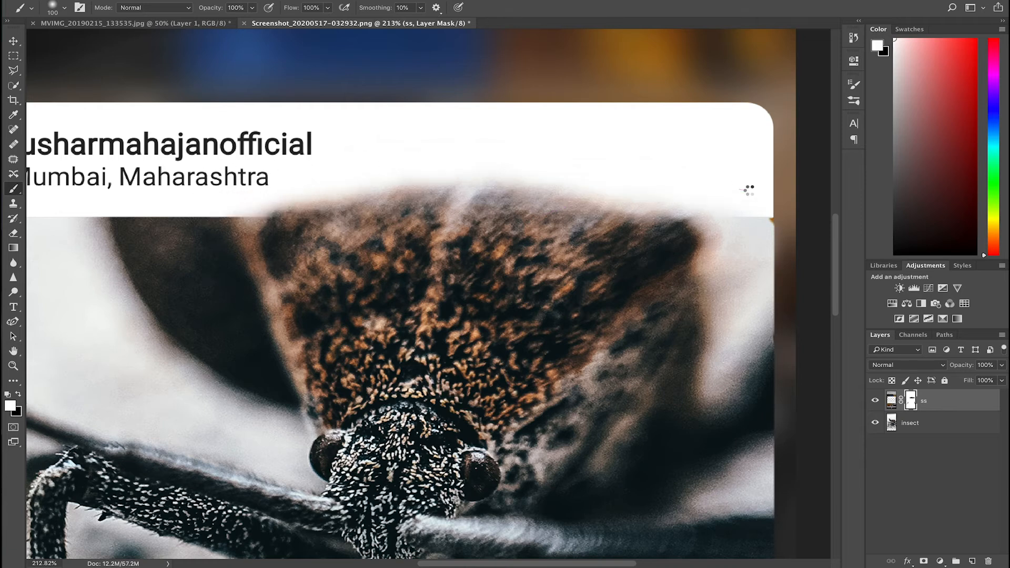
- Reduce the brush to 9 and refine the mask along the antenna where it crosses the card's left edge
scroll(430, 335, up, 5)
scroll(462, 169, left, 10)
key(x)
key(bracketleft)
key(bracketleft)
key(bracketleft)
key(bracketleft)
key(bracketleft)
key(bracketleft)
key(bracketleft)
key(bracketleft)
key(bracketleft)
key(bracketleft)
key(bracketleft)
key(bracketleft)
key(bracketleft)
key(bracketleft)
scroll(462, 169, up, 4)
mouse_move(352, 220)
mouse_down()
mouse_move(419, 239)
mouse_move(356, 237)
mouse_move(433, 250)
mouse_up()
key(x)
drag(431, 152, 354, 107)
scroll(354, 107, down, 5)
scroll(394, 151, down, 10)
scroll(571, 301, up, 5)
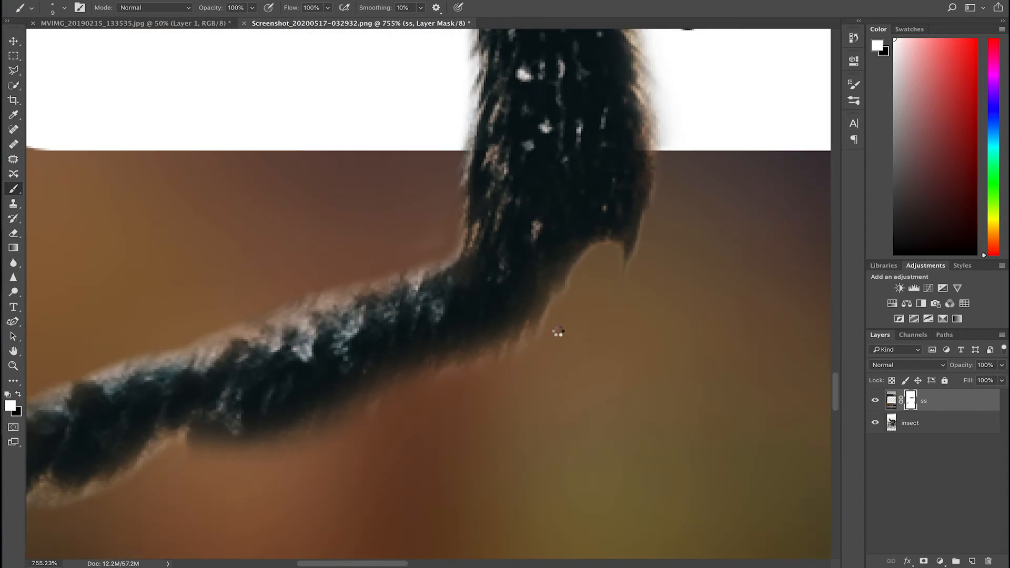
- Show the mask as a red overlay and clean up both edges of the left front leg where it crosses the card's footer
key(backslash)
scroll(388, 441, left, 6)
scroll(388, 441, down, 2)
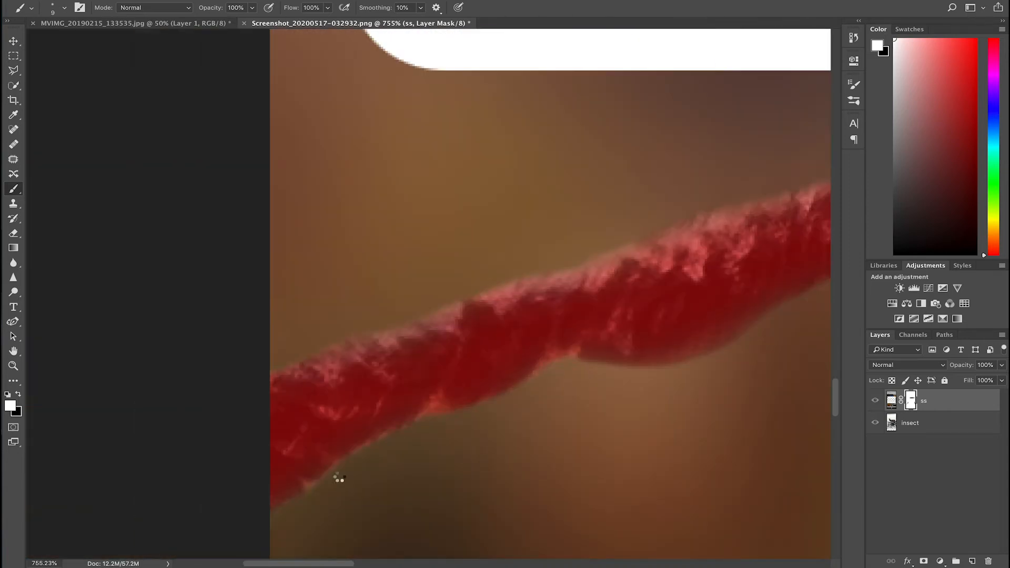
scroll(541, 349, down, 5)
scroll(542, 350, up, 5)
scroll(542, 350, right, 6)
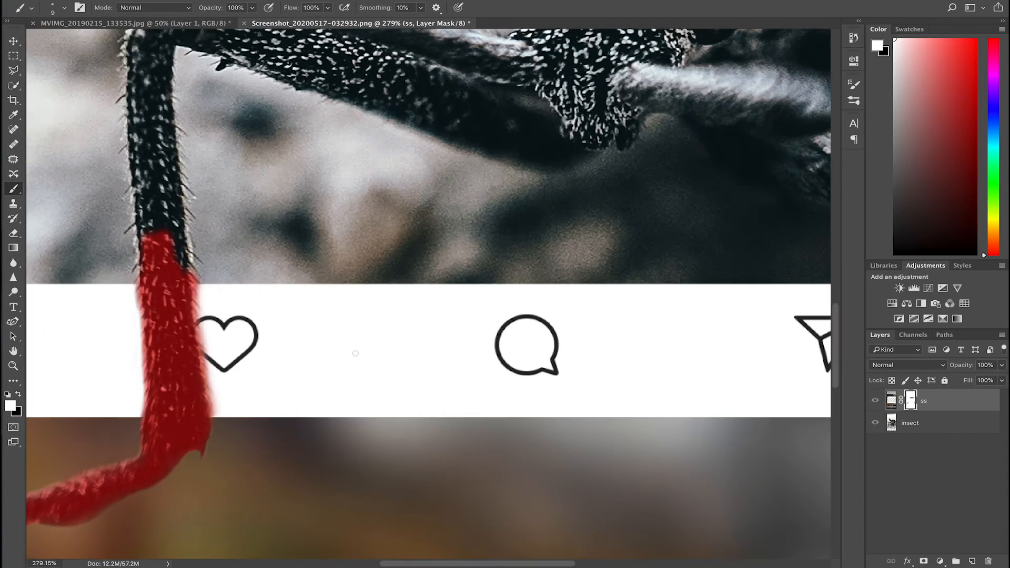
scroll(356, 353, left, 6)
scroll(356, 353, down, 1)
scroll(356, 353, up, 5)
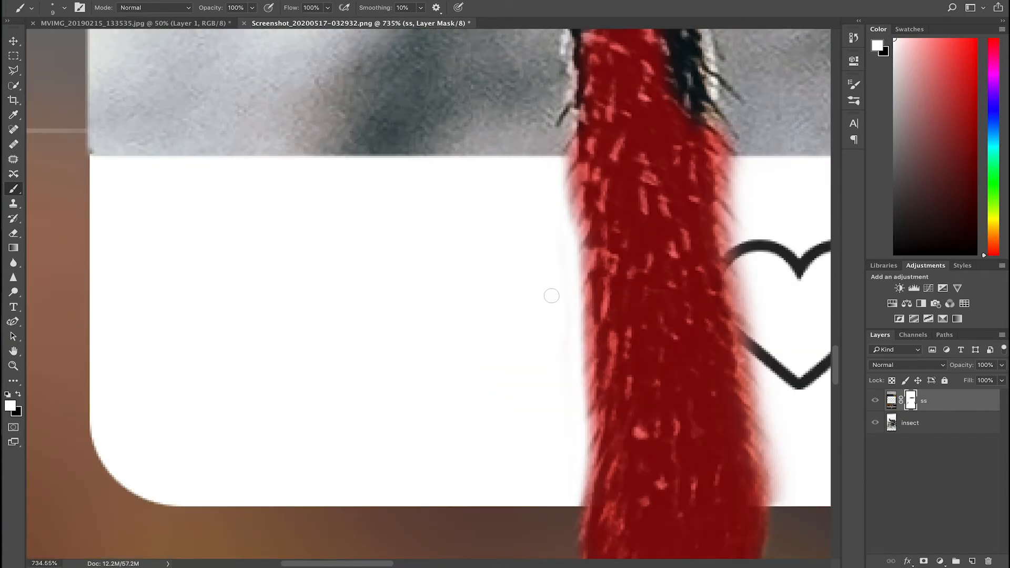
drag(566, 163, 577, 293)
drag(726, 157, 748, 335)
- Refine the mask along the right leg's inner edge across the footer and below the card, alternating between white and black paint
scroll(750, 342, down, 3)
scroll(721, 501, down, 5)
scroll(313, 139, up, 4)
scroll(313, 139, left, 8)
drag(372, 98, 500, 553)
key(x)
drag(347, 91, 388, 90)
key(x)
scroll(437, 259, down, 6)
drag(438, 258, 490, 407)
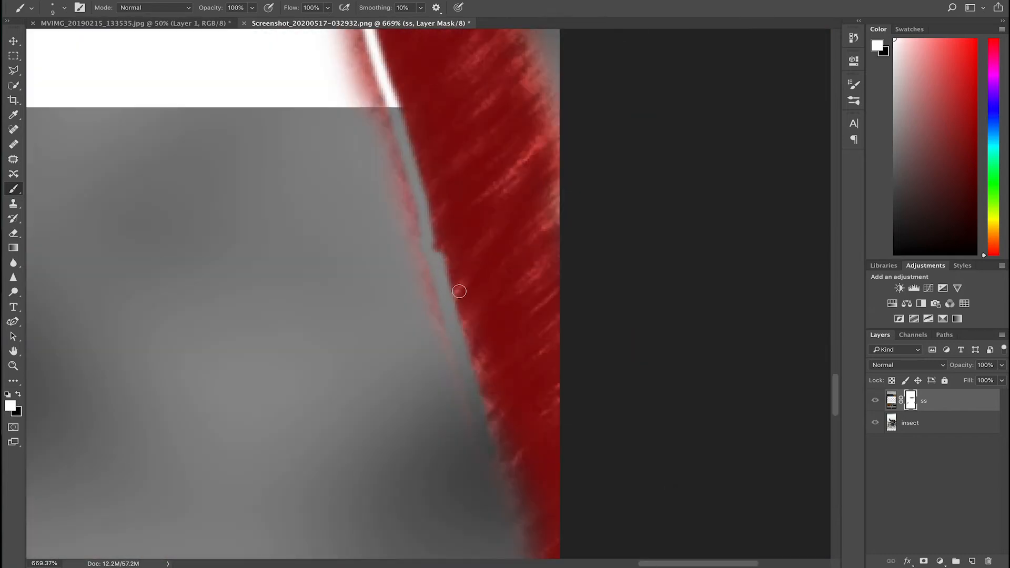
drag(459, 292, 537, 536)
- Enlarge the brush to 10 and clear the leftover mask fringe running beside the right leg's inner edge
key(bracketright)
scroll(424, 409, down, 5)
drag(495, 400, 525, 521)
scroll(415, 216, up, 8)
drag(363, 200, 442, 463)
scroll(363, 200, up, 5)
drag(327, 137, 399, 348)
scroll(431, 294, down, 5)
mouse_move(475, 194)
mouse_down()
mouse_move(480, 263)
mouse_move(478, 185)
mouse_up()
- Enlarge the brush to 60 and clean up the mask along the top of the insect's body near the card's header
scroll(477, 184, up, 10)
scroll(477, 184, down, 6)
key(bracketright)
key(bracketright)
key(bracketright)
key(bracketright)
key(bracketright)
mouse_move(690, 136)
mouse_down()
mouse_move(614, 120)
mouse_move(268, 159)
mouse_up()
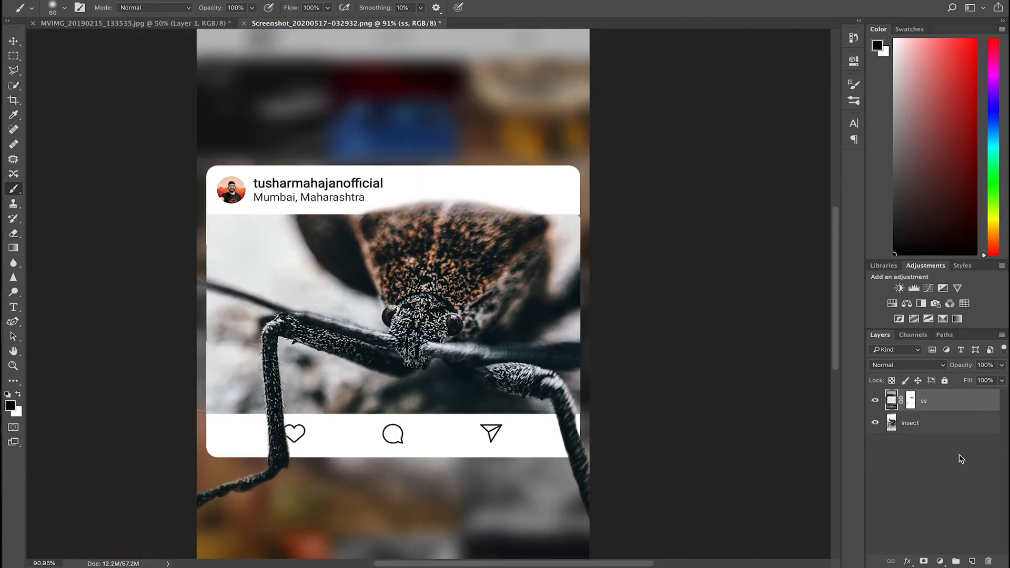
- Duplicate the masked ss layer and merge the copy with the original into one layer
scroll(686, 310, down, 5)
scroll(686, 310, up, 1)
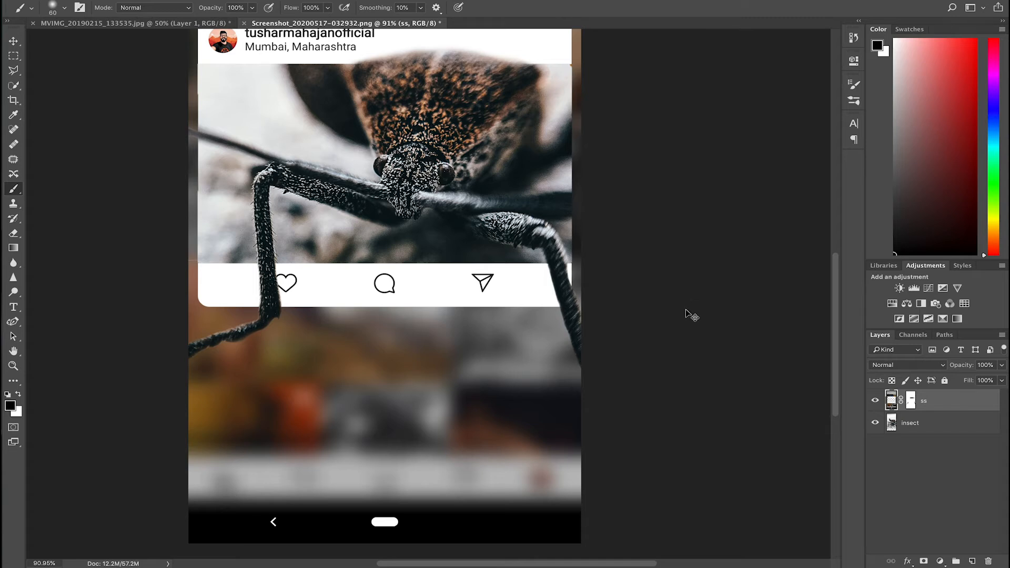
key(ctrl+j)
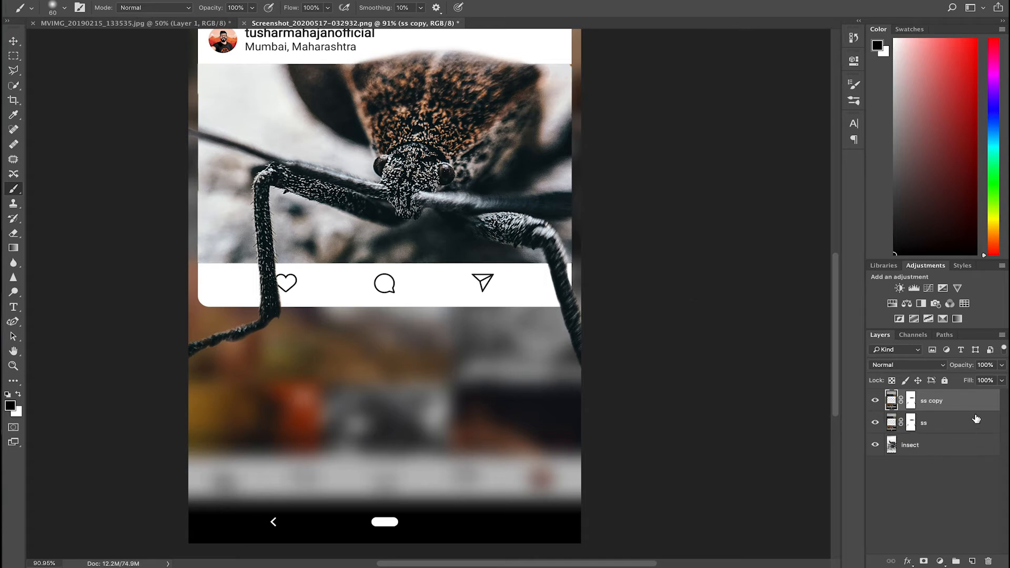
shift+click(963, 427)
key(super+e)
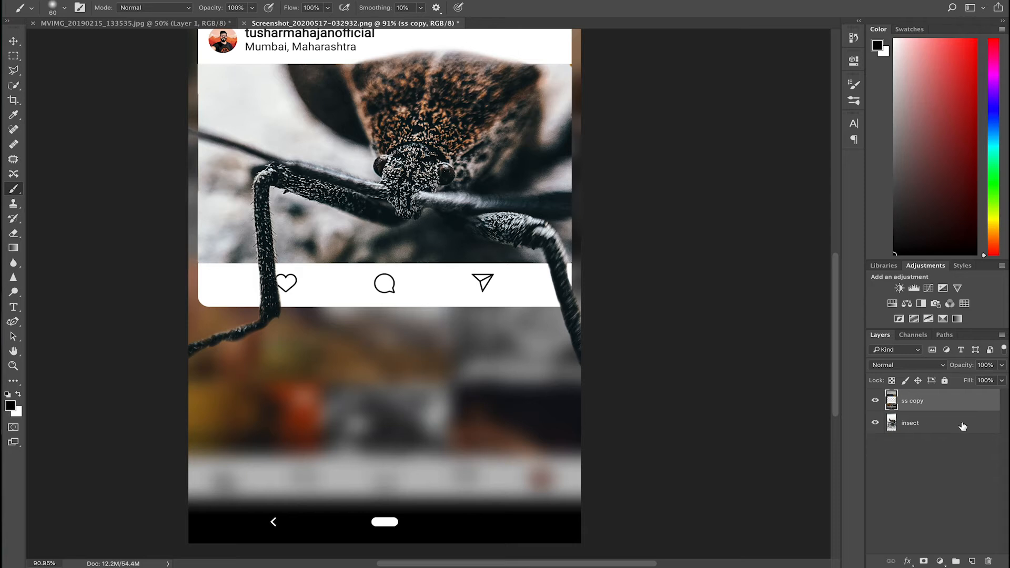
- Duplicate the merged screenshot layer and rename the duplicate "shadows"
key(super+j)
double_click(919, 402)
text(sho)
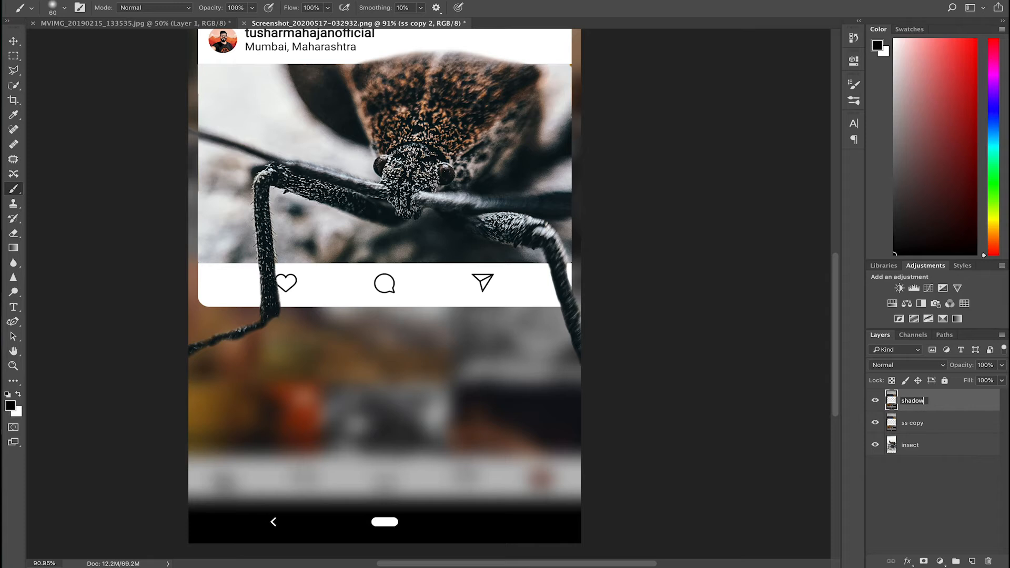
key(Return)
- With a size 100 black brush at 48% opacity, paint soft shadows along both front legs and under the head on the shadows layer
key(bracketright)
key(bracketright)
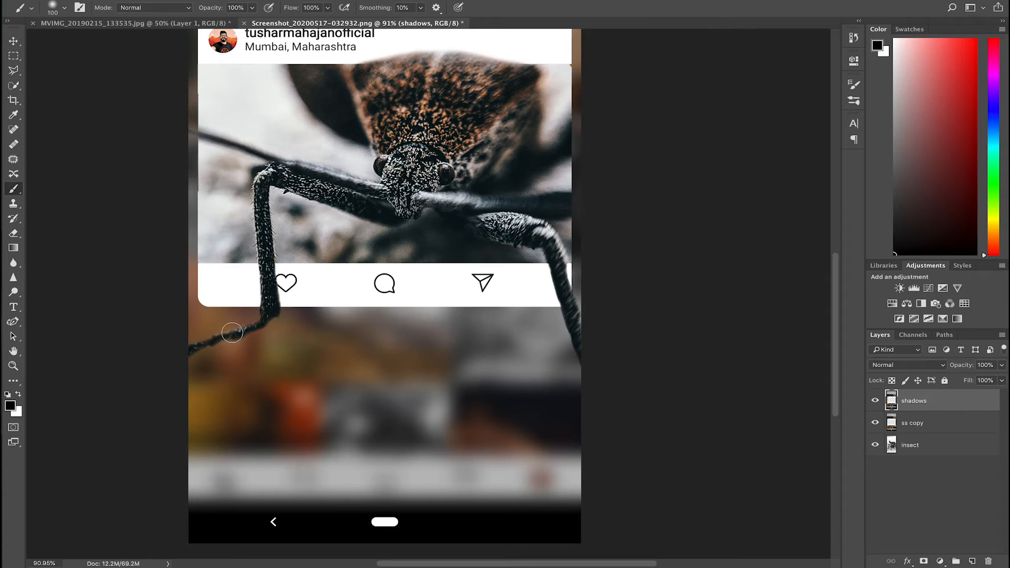
click(252, 7)
drag(238, 20, 224, 22)
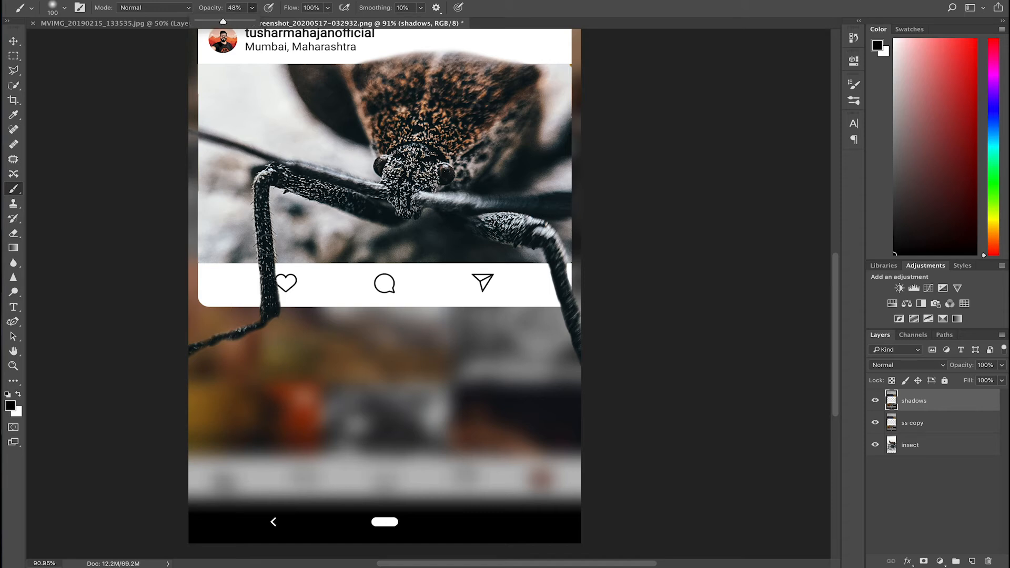
mouse_move(264, 267)
mouse_down()
mouse_move(263, 323)
mouse_move(192, 353)
mouse_up()
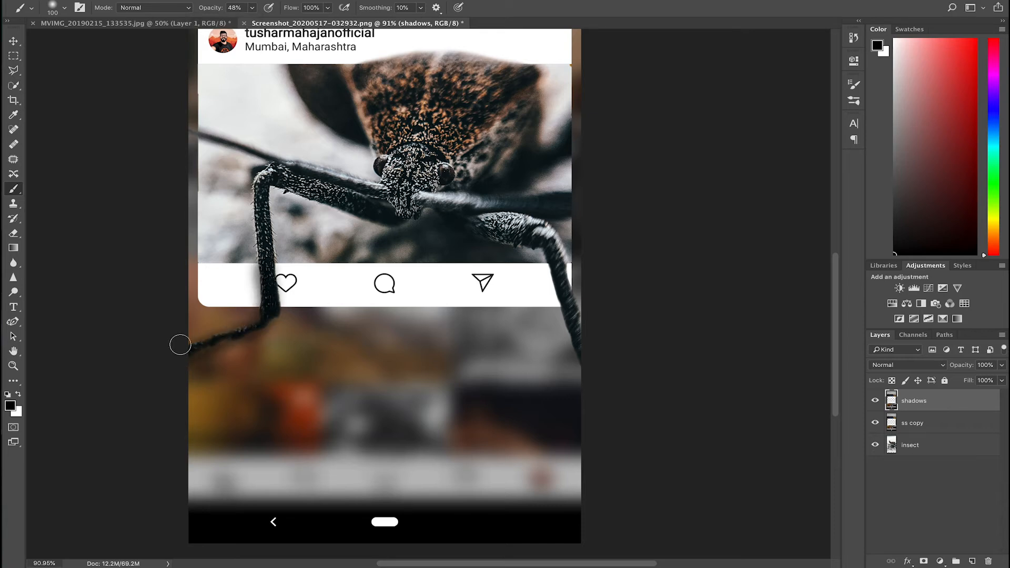
drag(548, 269, 593, 374)
drag(274, 313, 422, 218)
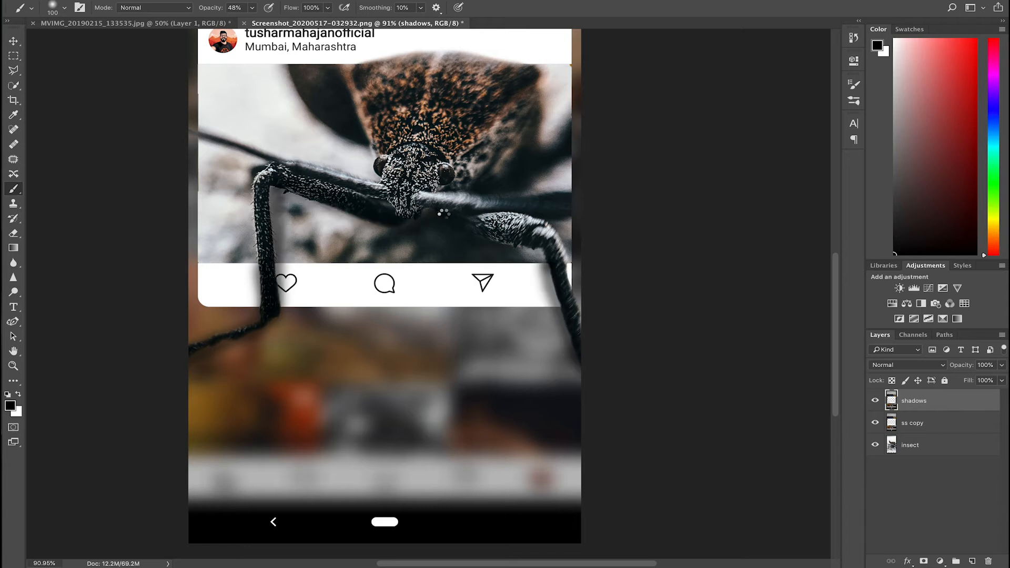
- Paint finer shadows along the antenna and leg with a size 70 brush and broader shading beneath the body at size 150
key(bracketleft)
key(bracketleft)
key(bracketleft)
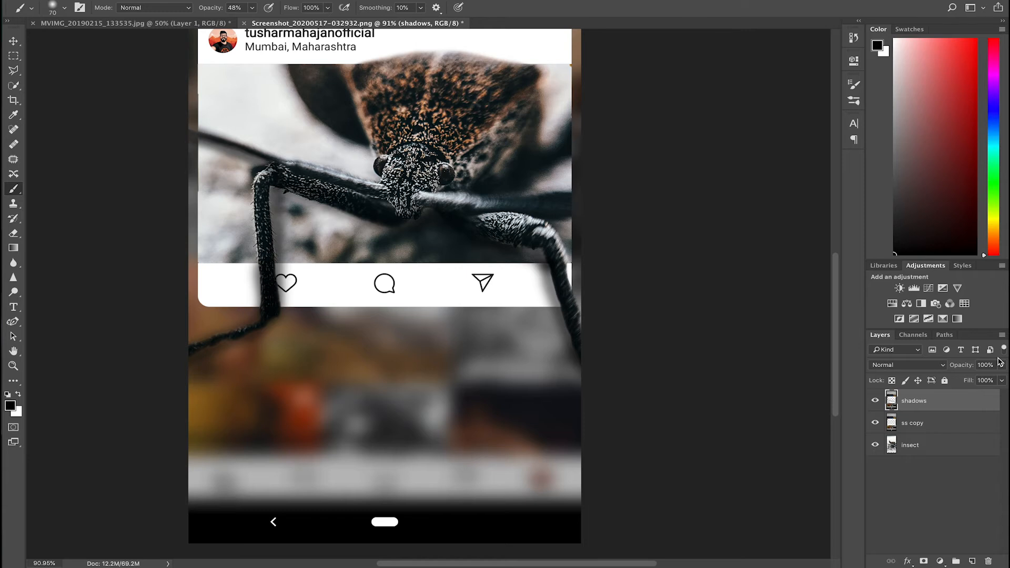
key(bracketright)
key(bracketright)
key(bracketright)
key(bracketright)
key(bracketright)
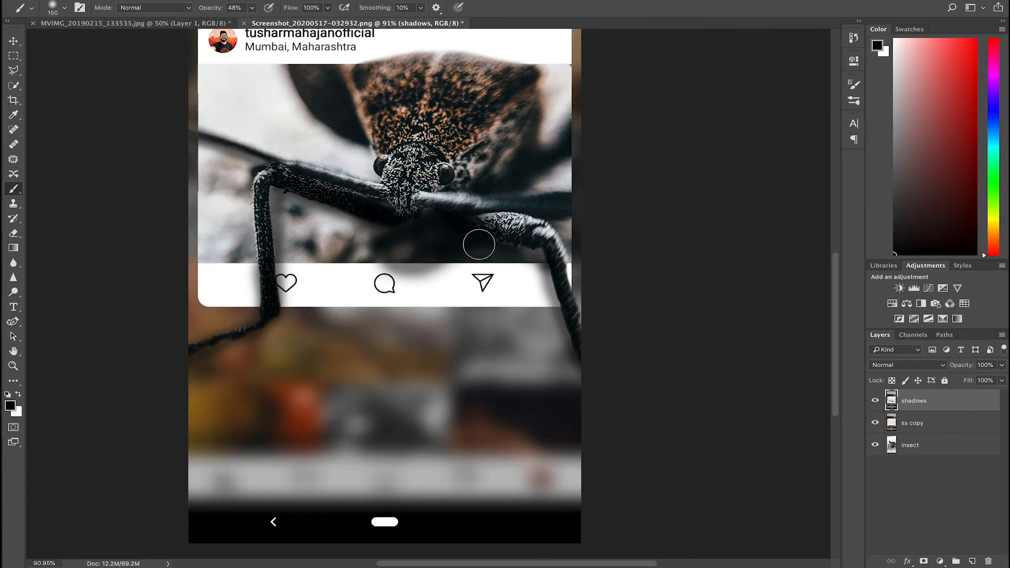
- Lower the shadows layer's opacity to 51%
click(1002, 365)
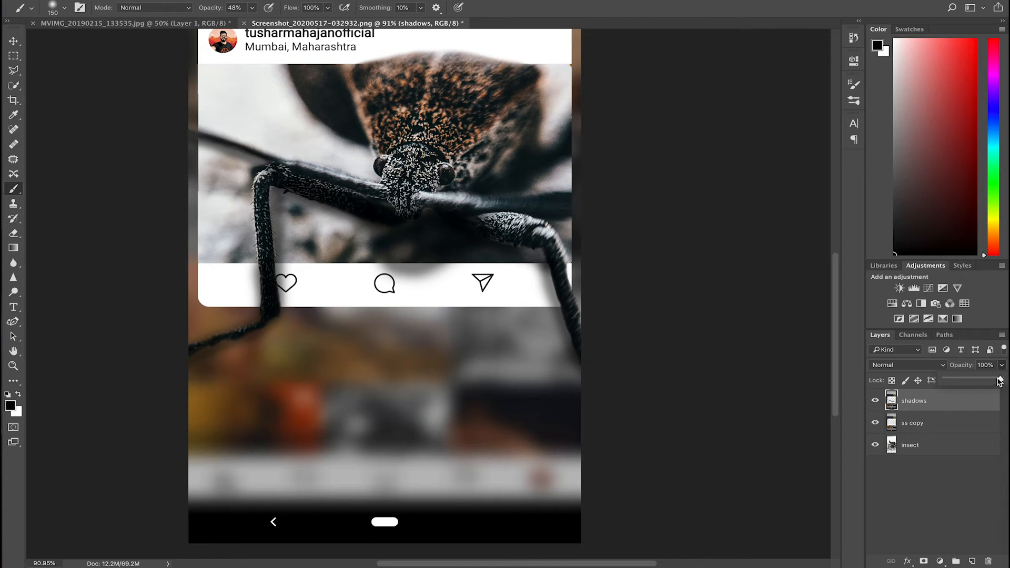
drag(1001, 381, 975, 383)
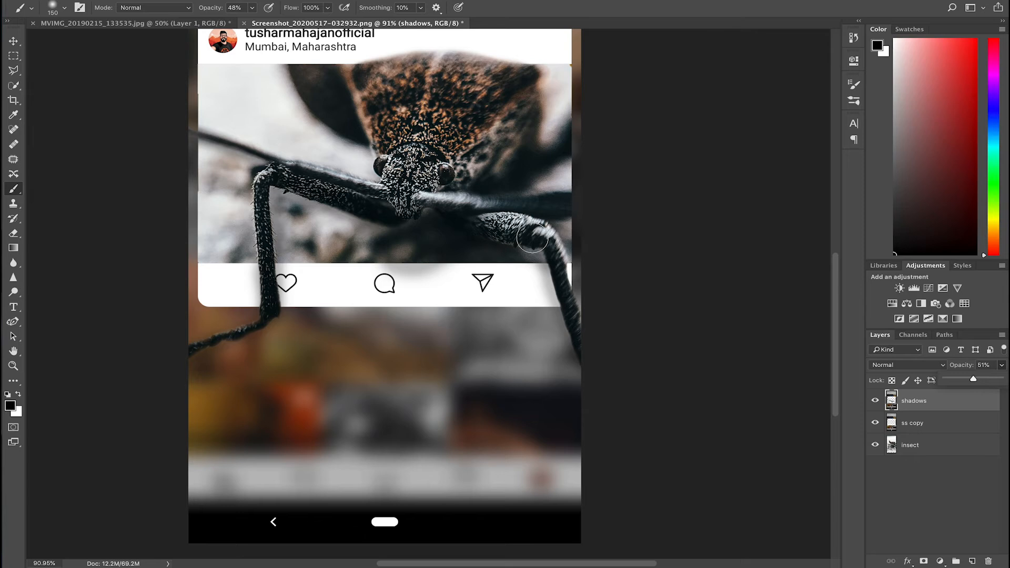
key(ctrl+0)
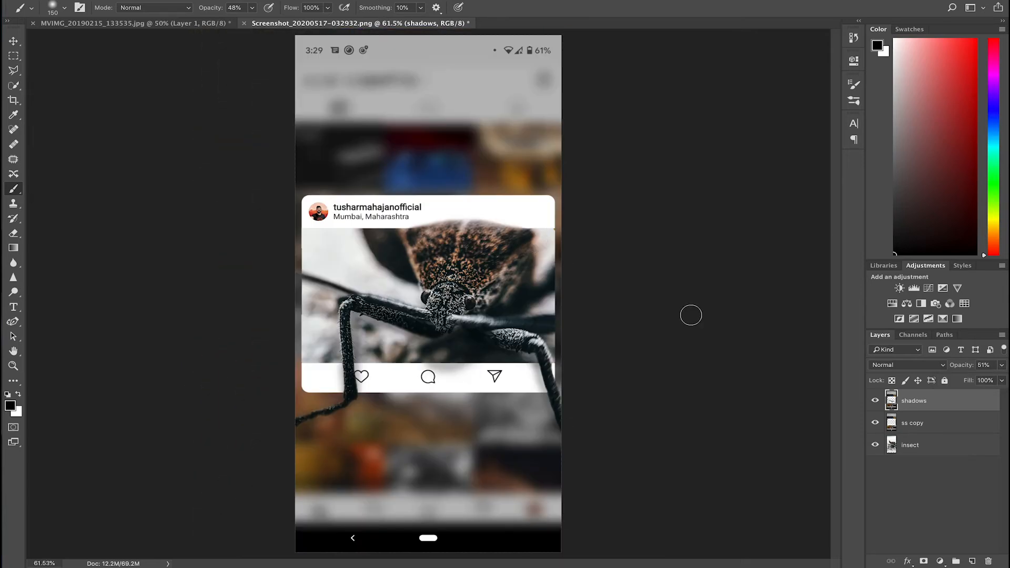
- Merge all visible layers and crop the image to a 4:5 ratio centred on the post card
key(ctrl+shift+e)
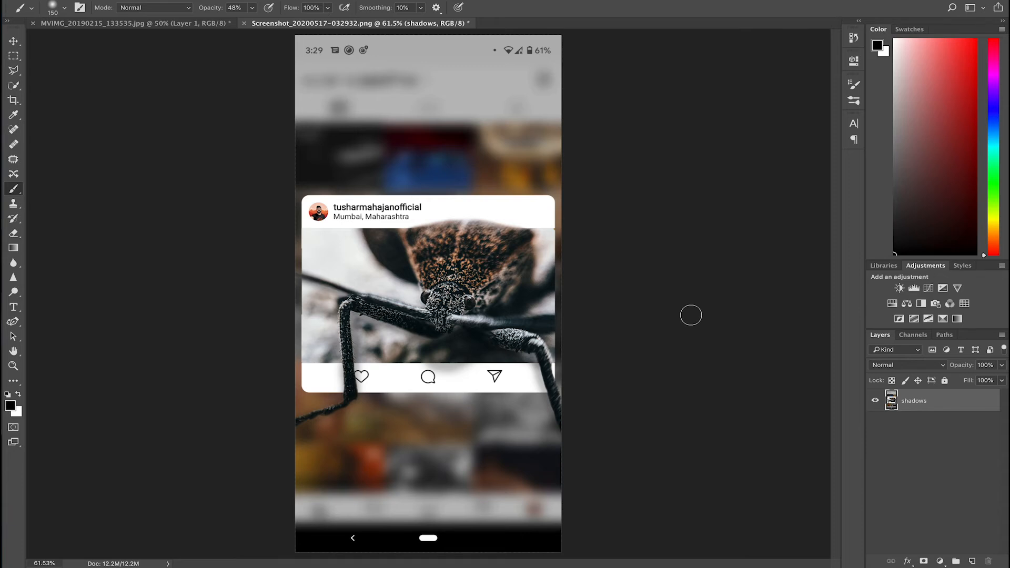
key(c)
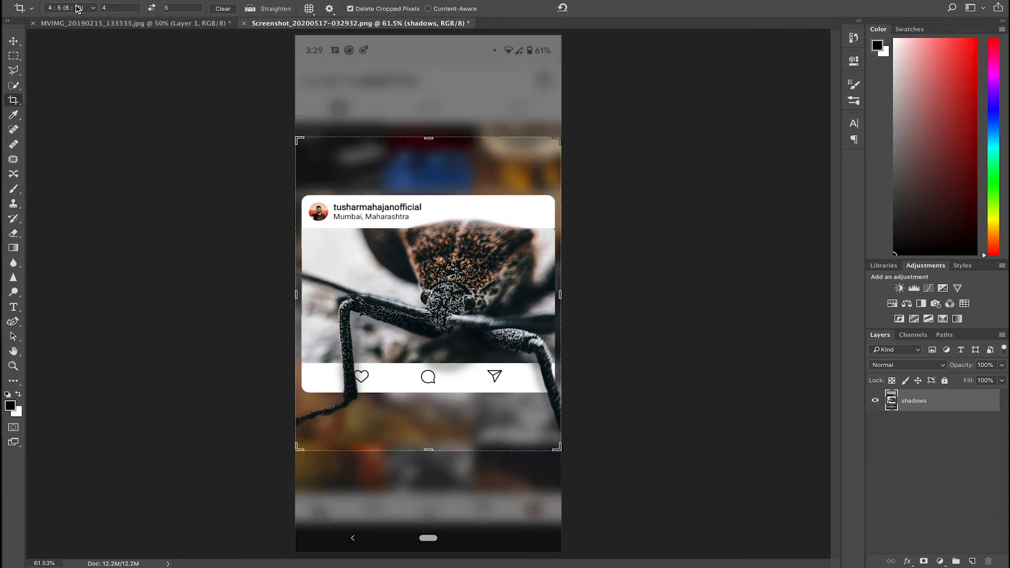
click(402, 215)
mouse_move(417, 213)
mouse_down()
mouse_move(422, 197)
mouse_move(420, 209)
mouse_up()
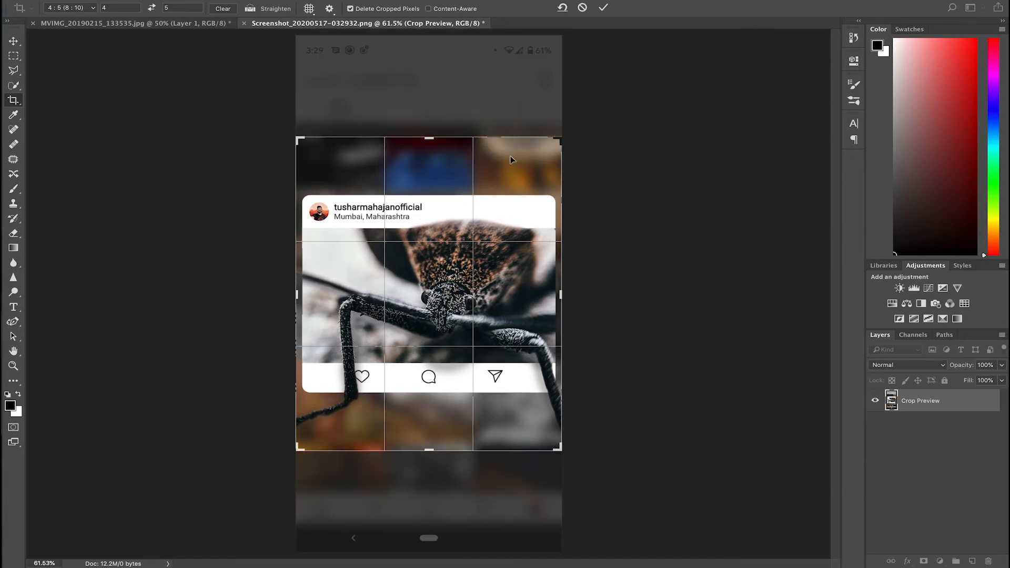
click(604, 9)
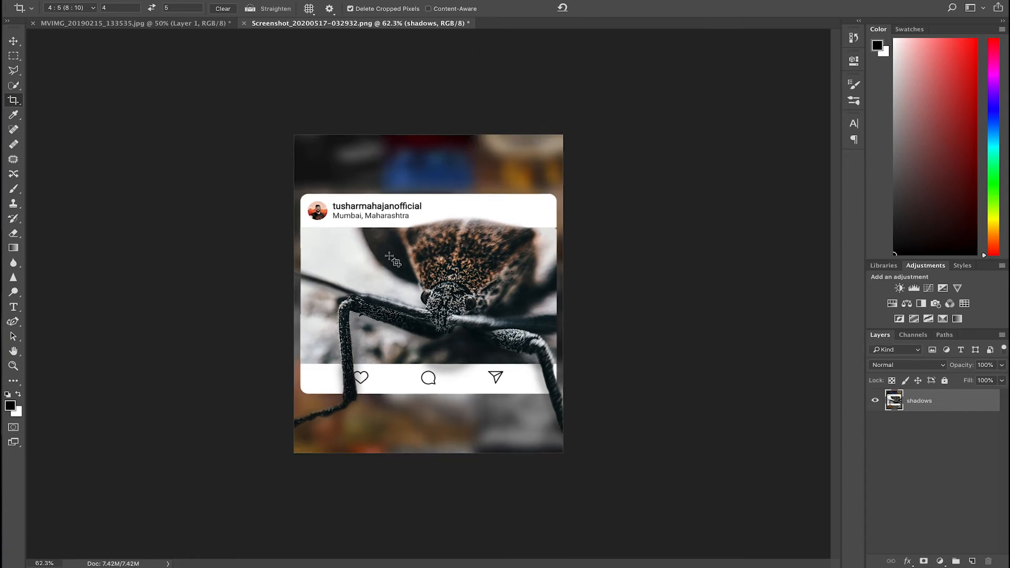
key(ctrl+0)
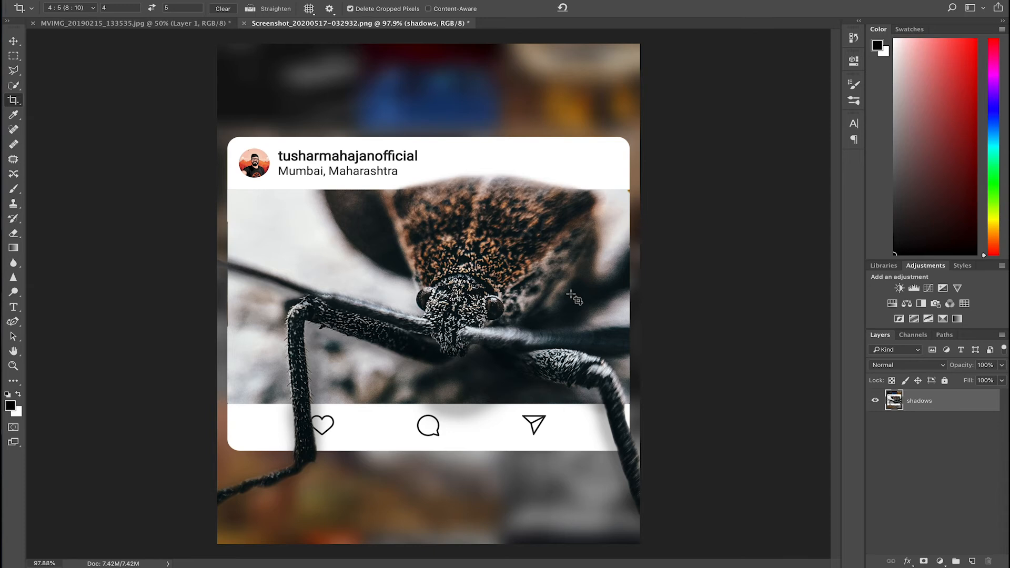
- In the Camera Raw filter, raise clarity, vibrance, saturation, blacks and whites, lower the shadows, and nudge the exposure up
key(ctrl+shift+a)
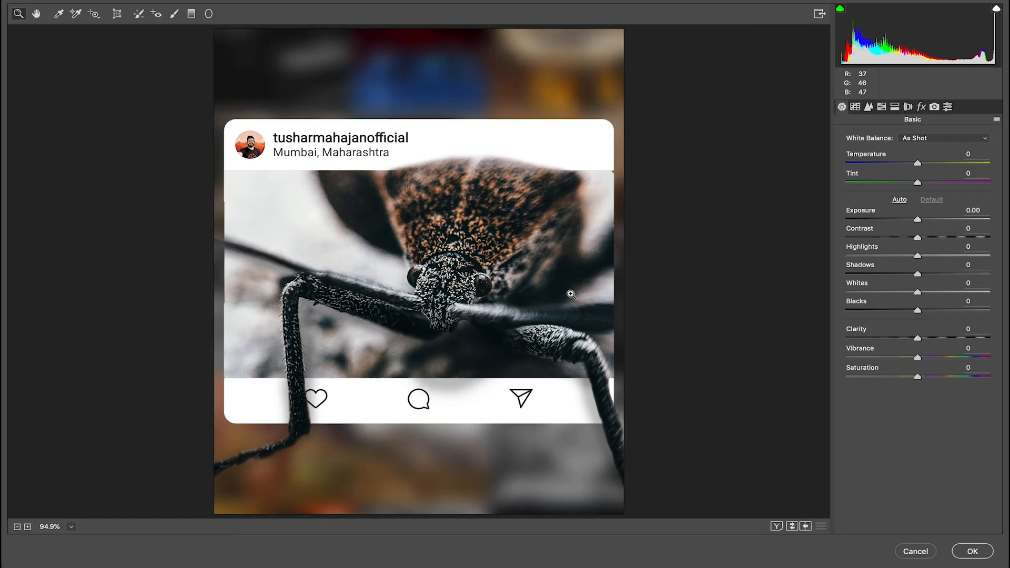
drag(918, 339, 938, 338)
drag(917, 358, 944, 358)
drag(917, 378, 937, 377)
drag(918, 310, 929, 310)
drag(917, 292, 942, 292)
drag(918, 274, 907, 274)
mouse_move(918, 255)
mouse_down()
mouse_move(875, 256)
mouse_move(926, 238)
mouse_up()
drag(917, 220, 919, 220)
- Fine-tune the tone curve and individual colour sliders in Camera Raw and apply the filter
click(855, 106)
drag(917, 316, 923, 316)
click(881, 107)
drag(918, 192, 934, 191)
drag(918, 211, 909, 211)
drag(917, 289, 905, 288)
click(973, 551)
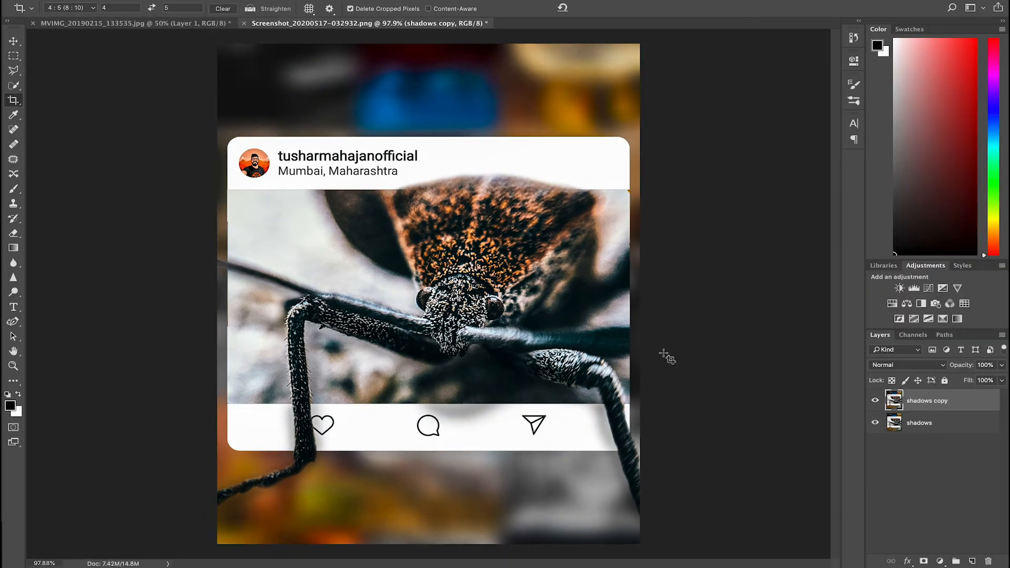
- Apply a Gaussian Blur with a 3.6 pixel radius to the shadows copy layer
click(318, 0)
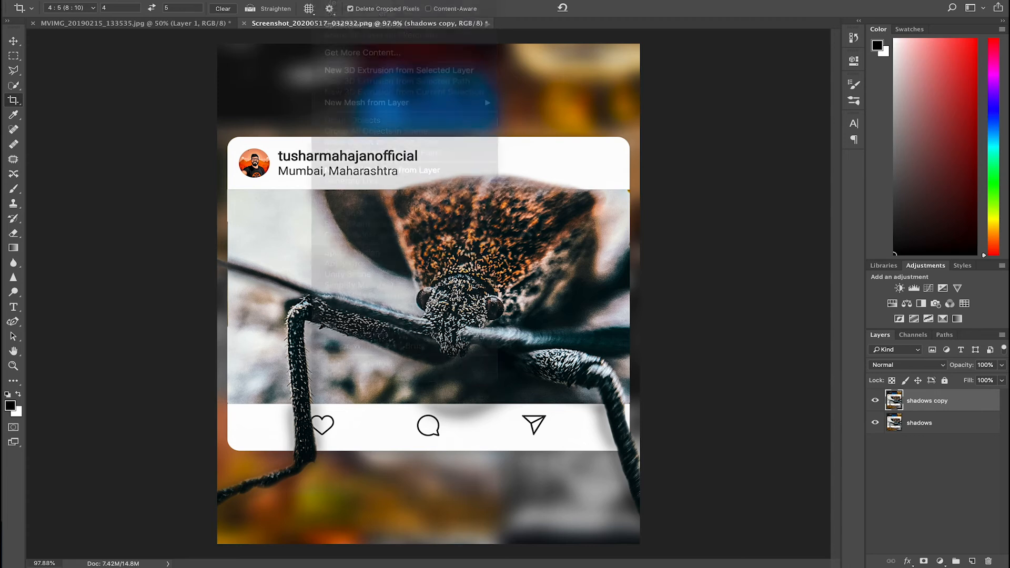
click(296, 0)
mouse_move(340, 114)
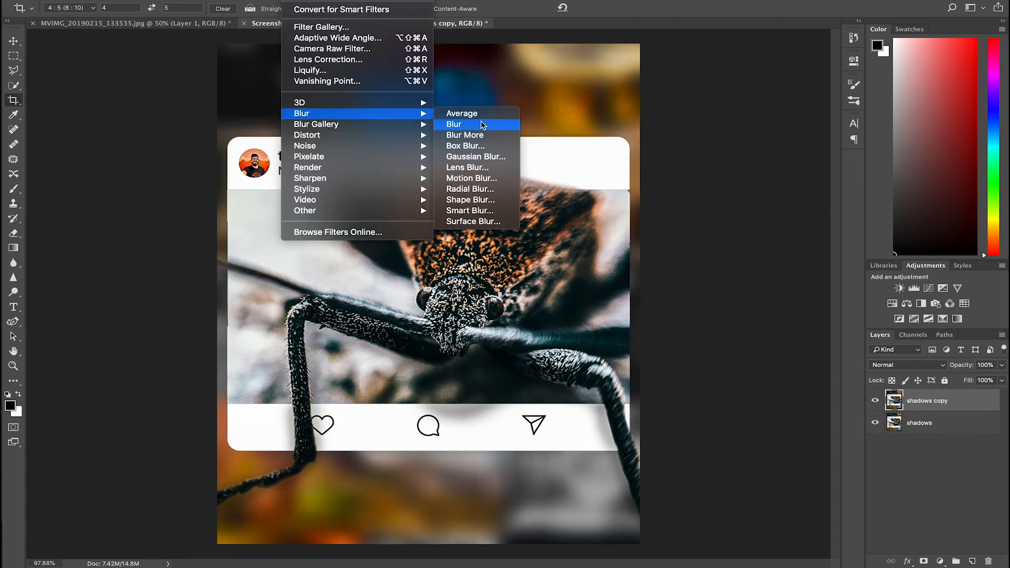
click(482, 156)
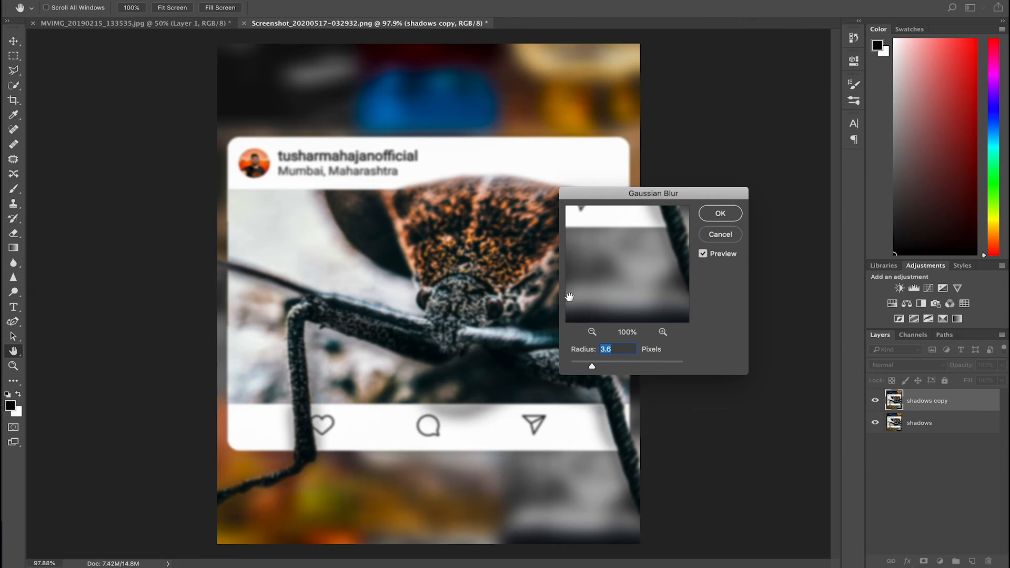
click(720, 213)
- Add a mask to the blurred copy and paint black over the head and front legs to make them sharp, reducing the brush to 100
key(c)
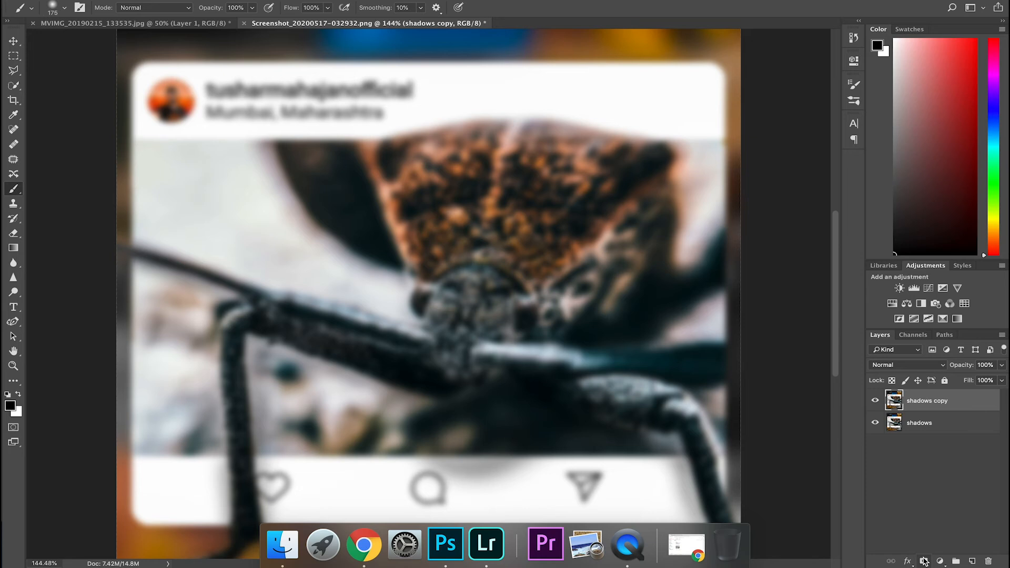
click(925, 561)
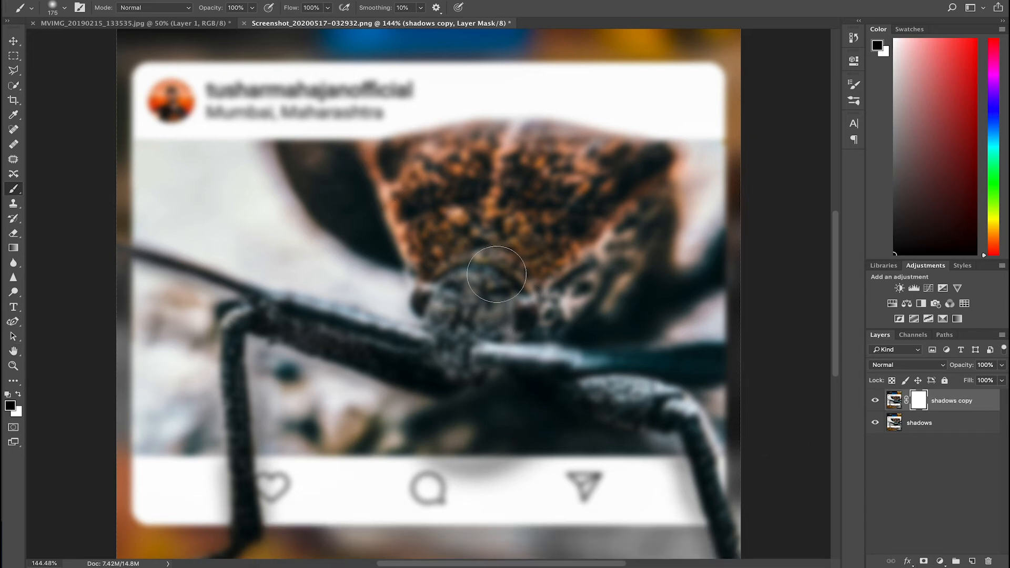
mouse_move(489, 311)
mouse_down()
mouse_move(474, 290)
mouse_move(439, 311)
mouse_move(468, 363)
mouse_move(239, 310)
mouse_up()
key(bracketleft)
key(bracketleft)
key(bracketleft)
scroll(237, 342, down, 5)
drag(234, 174, 247, 368)
mouse_move(546, 207)
mouse_down()
mouse_move(665, 235)
mouse_move(552, 103)
mouse_move(467, 70)
mouse_move(427, 97)
mouse_up()
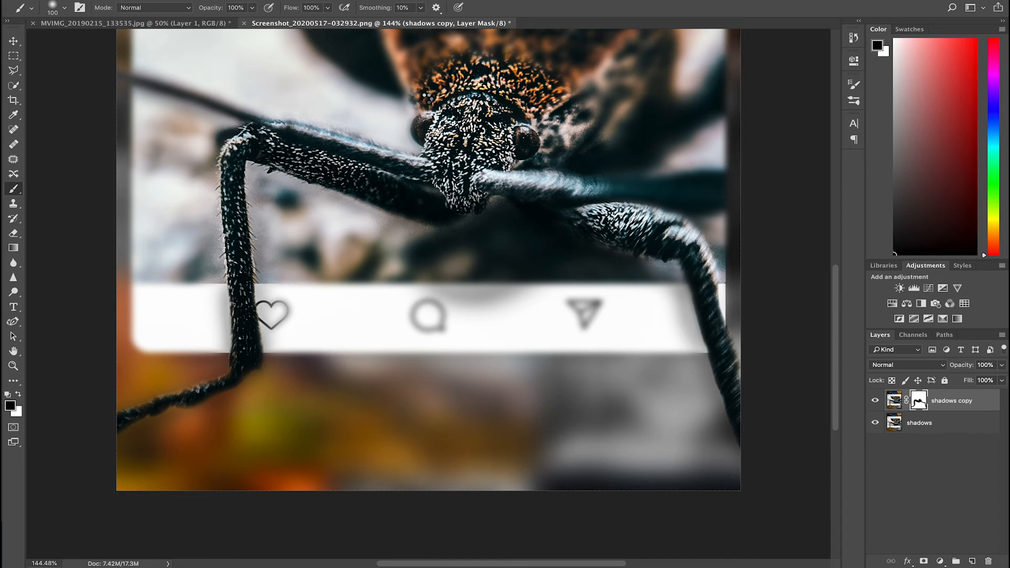
- Paint white at 22% brush opacity along both front legs on the shadows copy mask to partly restore the blur
scroll(518, 219, up, 3)
scroll(518, 219, left, 8)
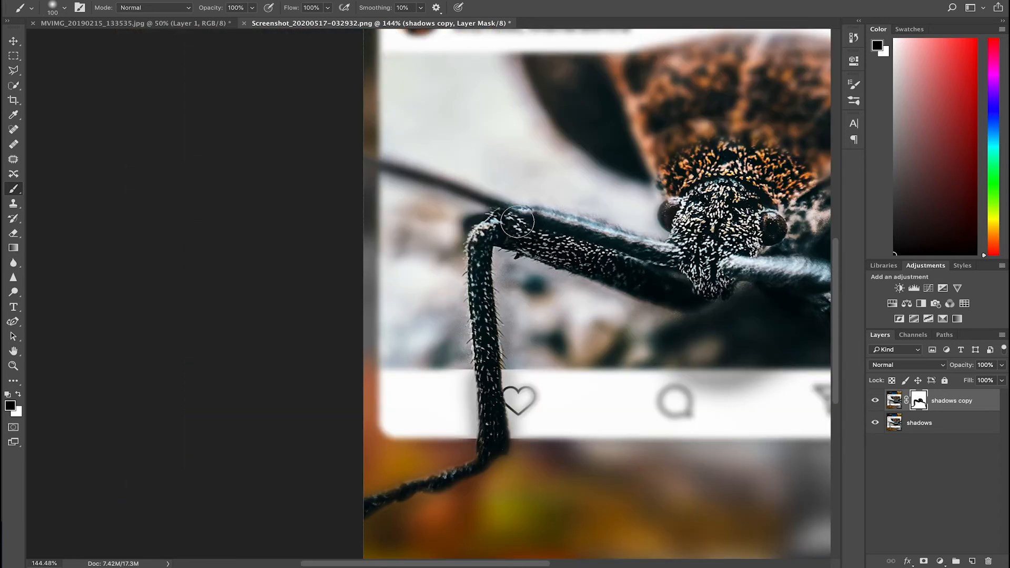
scroll(676, 198, down, 3)
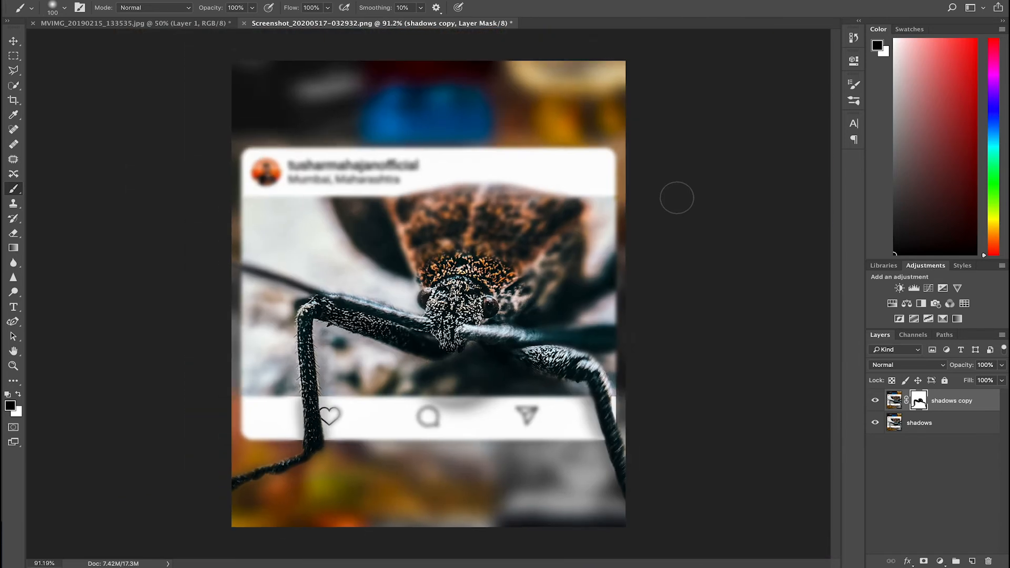
scroll(476, 284, up, 2)
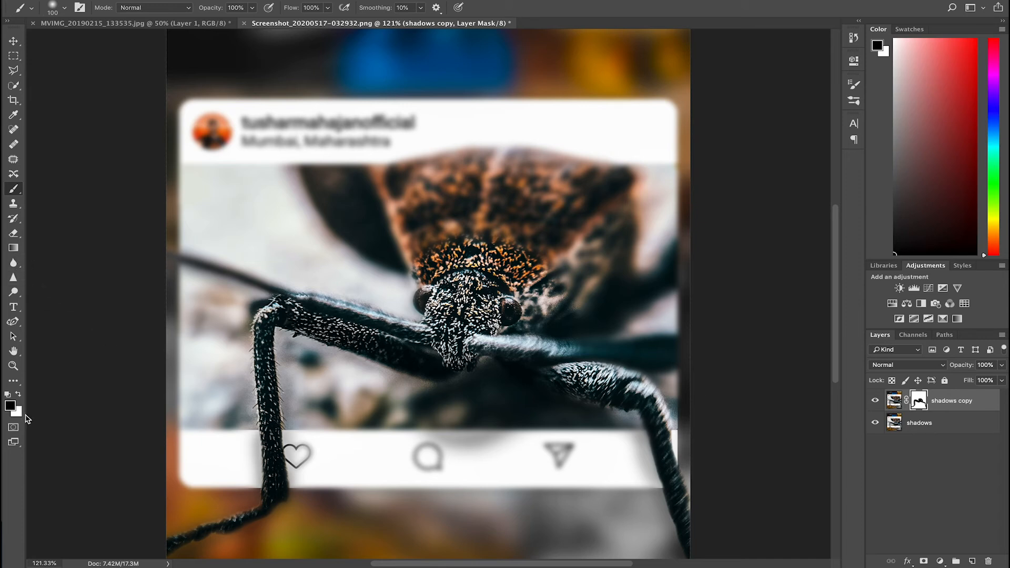
click(19, 394)
drag(252, 8, 209, 22)
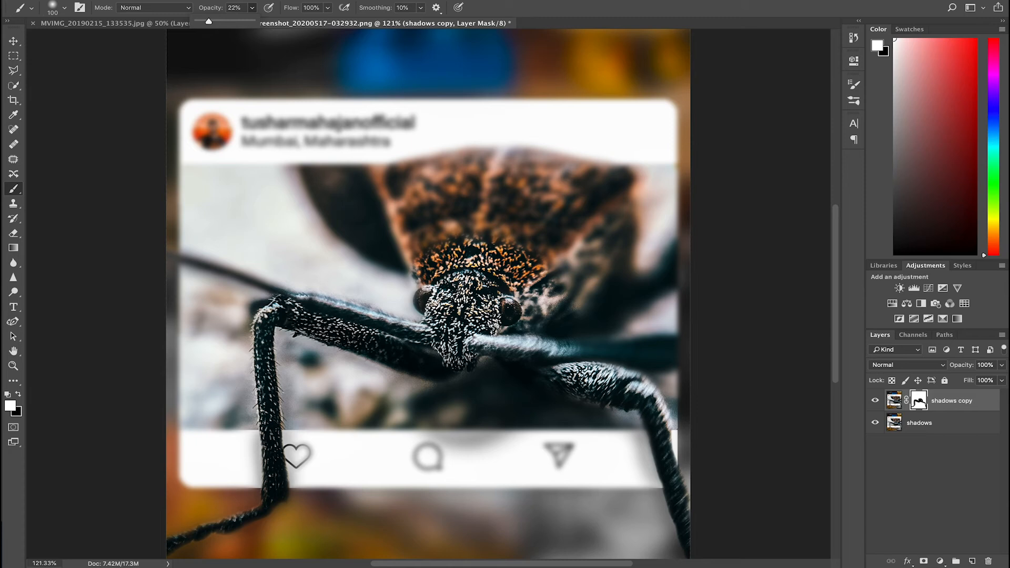
mouse_move(284, 307)
mouse_down()
mouse_move(261, 338)
mouse_move(279, 477)
mouse_move(264, 512)
mouse_move(169, 548)
mouse_move(179, 539)
mouse_up()
mouse_move(631, 390)
mouse_down()
mouse_move(651, 410)
mouse_move(700, 550)
mouse_up()
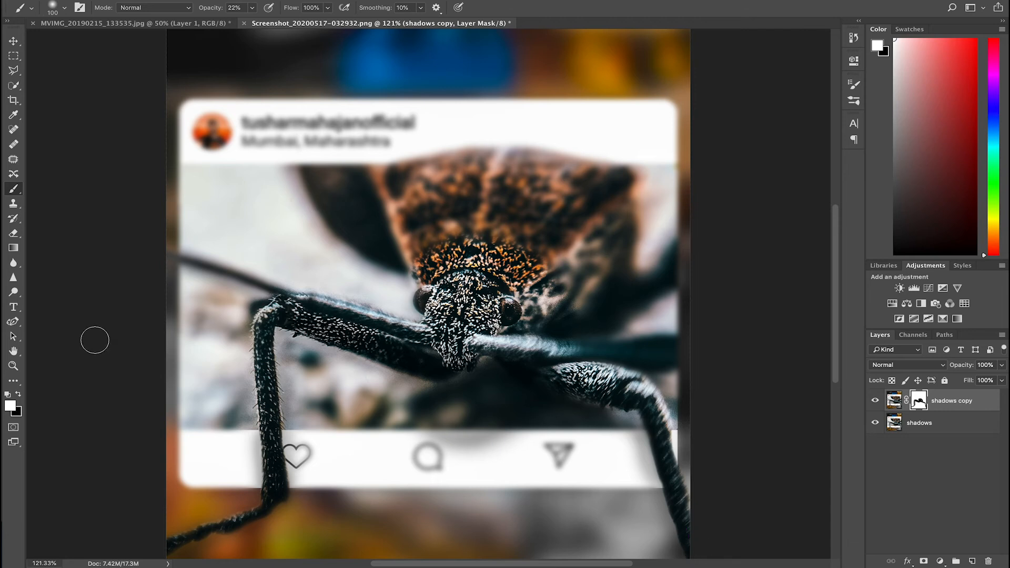
- Switch the brush to black at 25% opacity and partially reveal sharp detail on the antenna and upper body through the mask
click(19, 395)
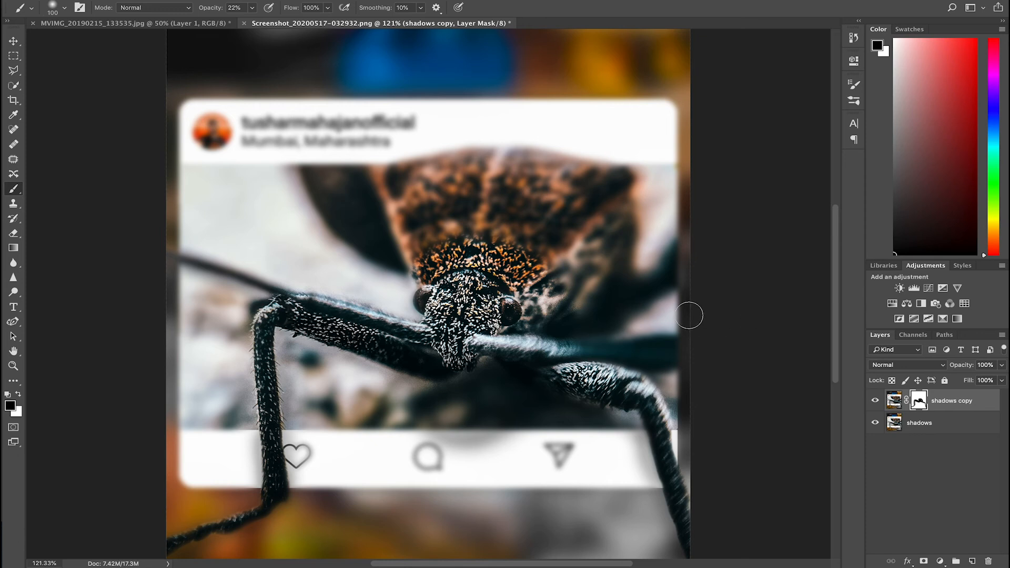
click(252, 8)
double_click(239, 8)
text(25)
key(Return)
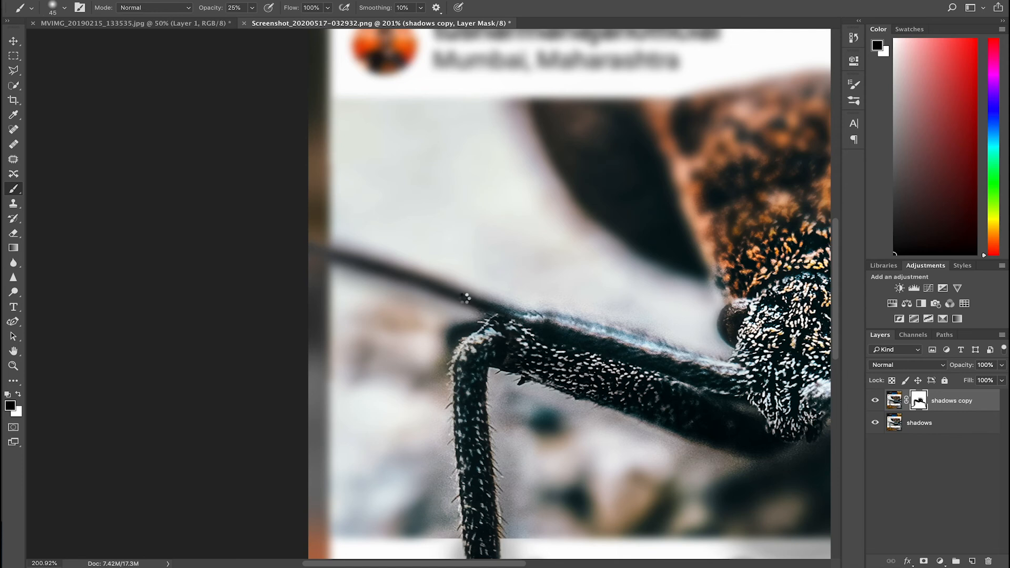
click(252, 7)
drag(234, 21, 232, 23)
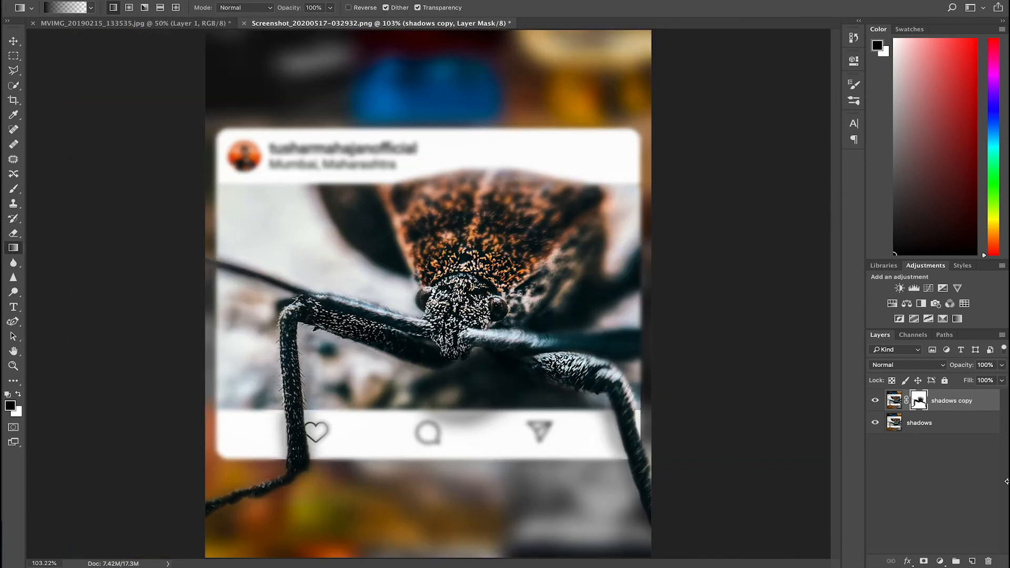
- Reduce the shadows copy layer's opacity to 90% to soften the overall blur
click(1002, 366)
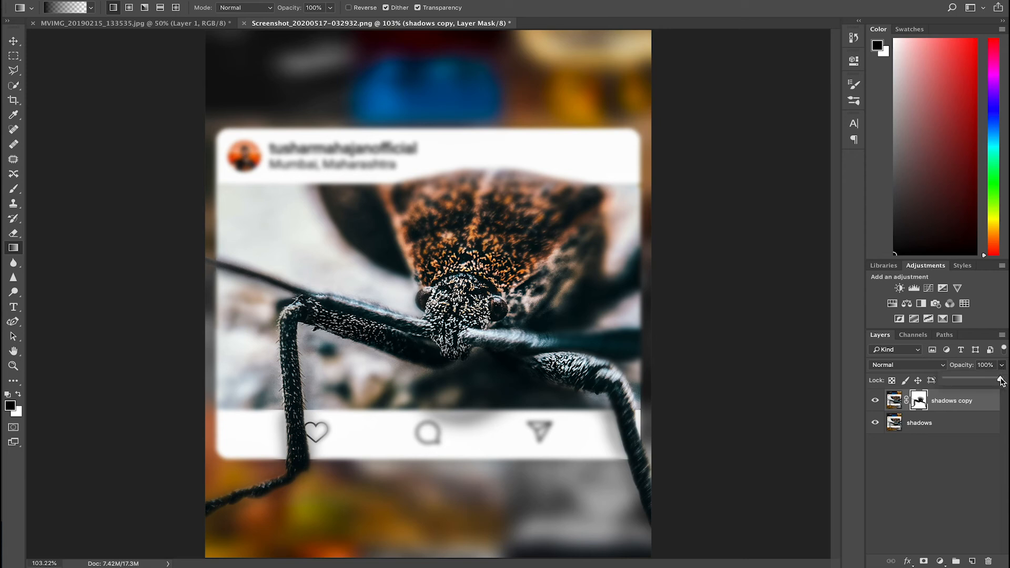
drag(1001, 380, 987, 380)
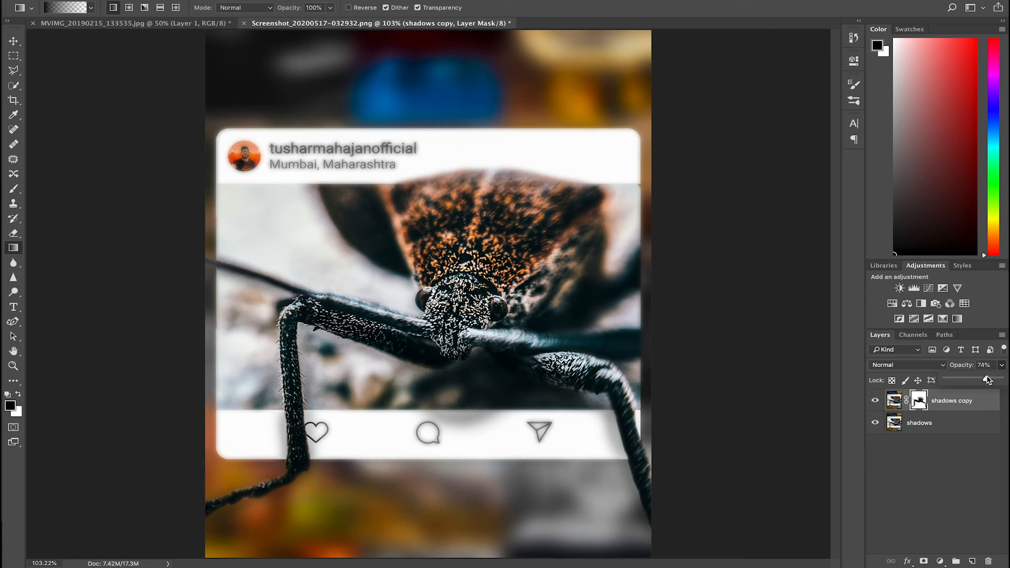
drag(990, 380, 993, 381)
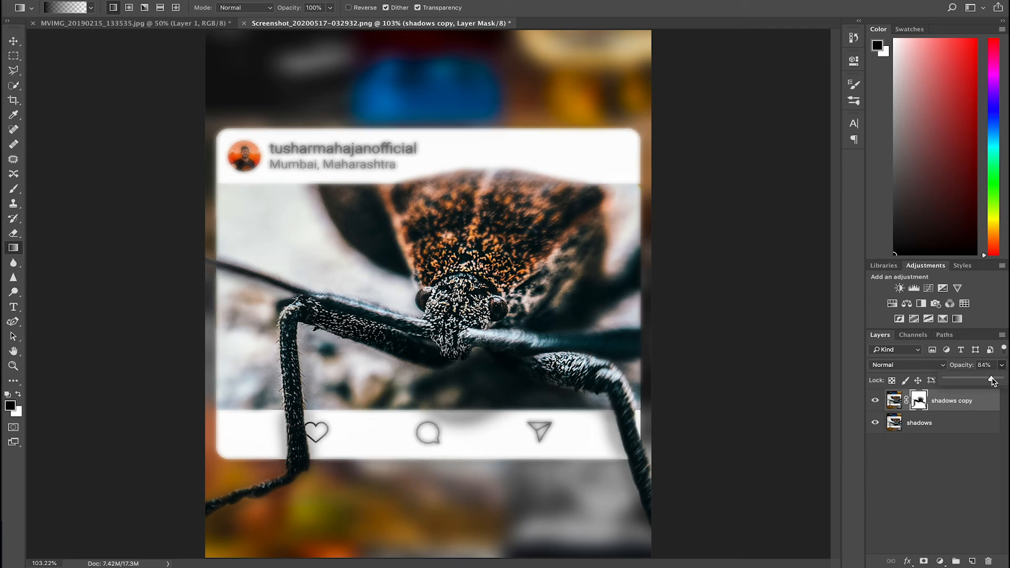
drag(993, 381, 996, 382)
drag(993, 380, 991, 380)
click(983, 364)
text(90)
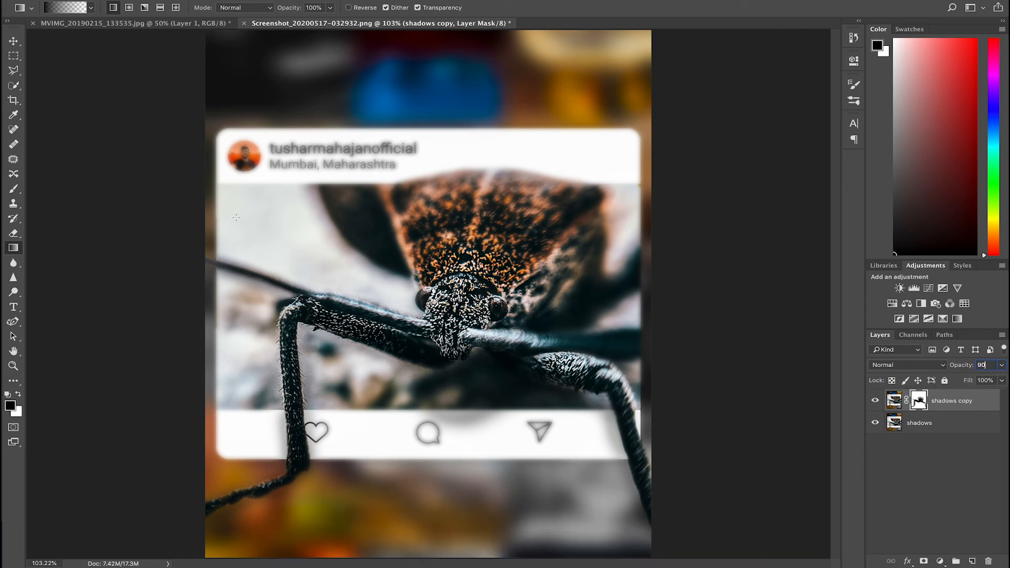